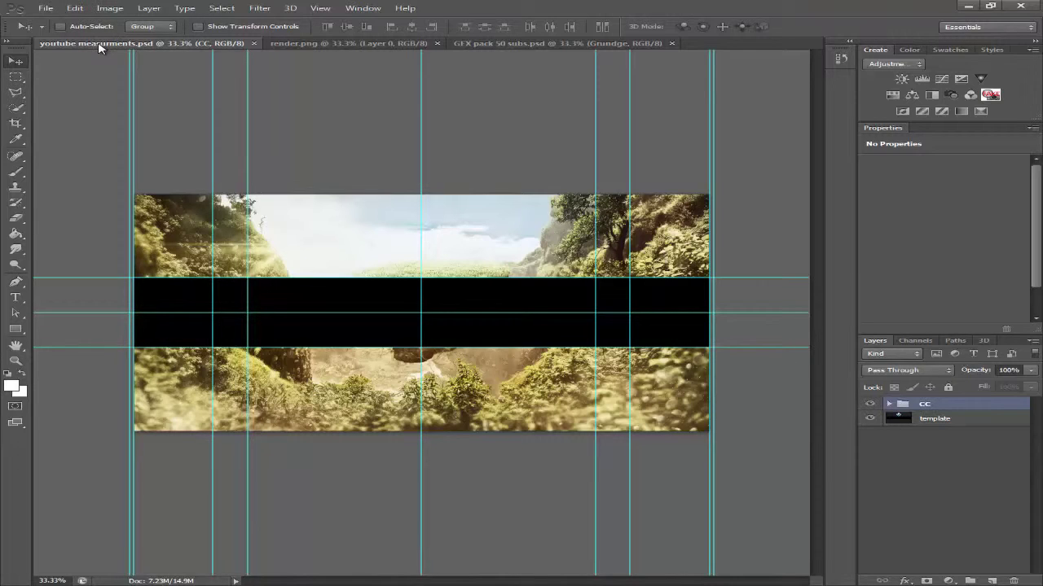
left_click(46, 8)
left_click(63, 33)
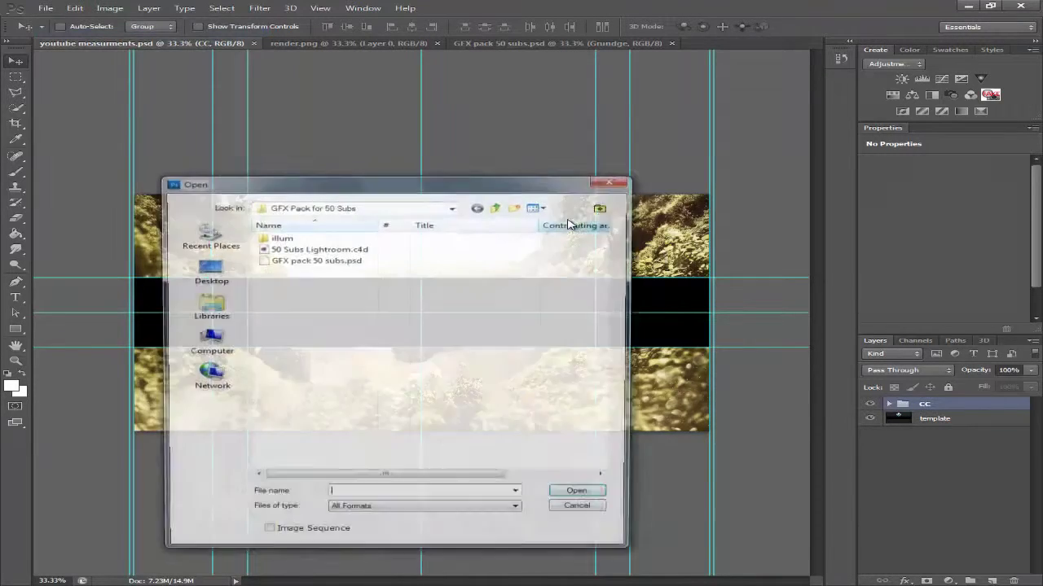
left_click(207, 307)
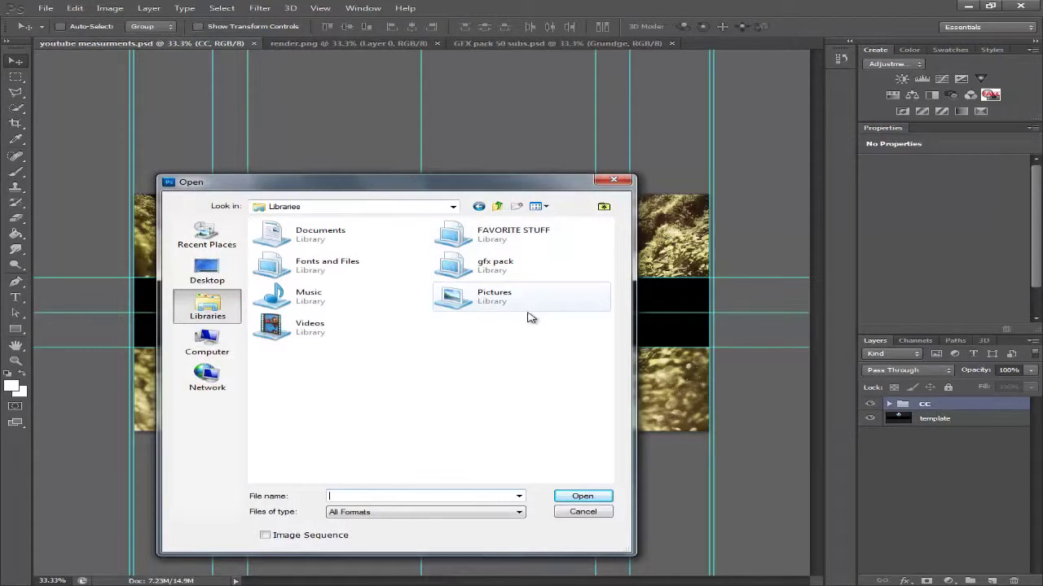
double_click(492, 234)
left_click_drag(607, 245, 607, 391)
scroll(603, 366, "up", 3)
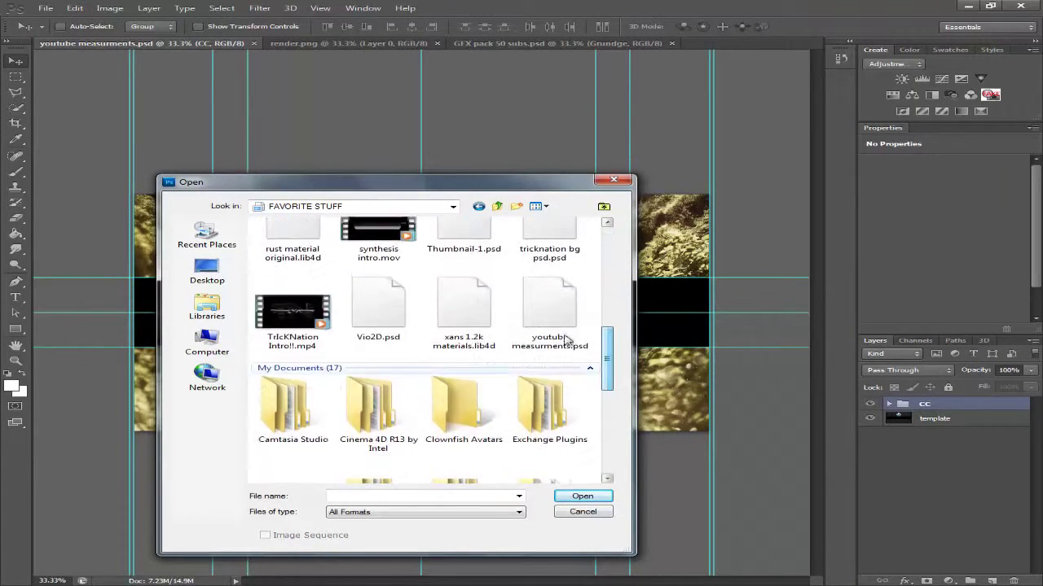
left_click(615, 184)
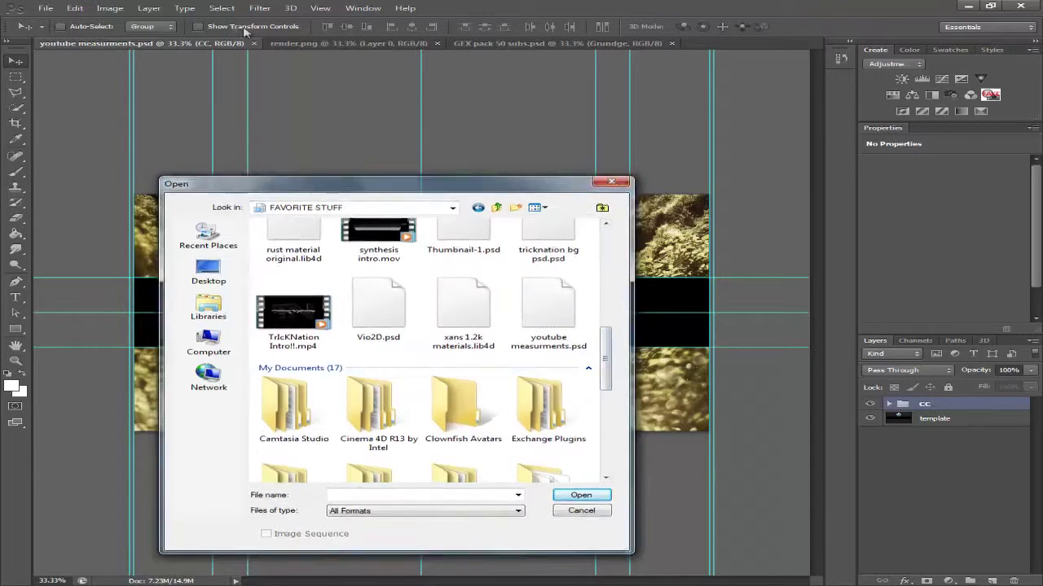
- Close the three open documents: youtube measurments.psd, GFX pack 50 subs.psd and render.png
left_click(249, 43)
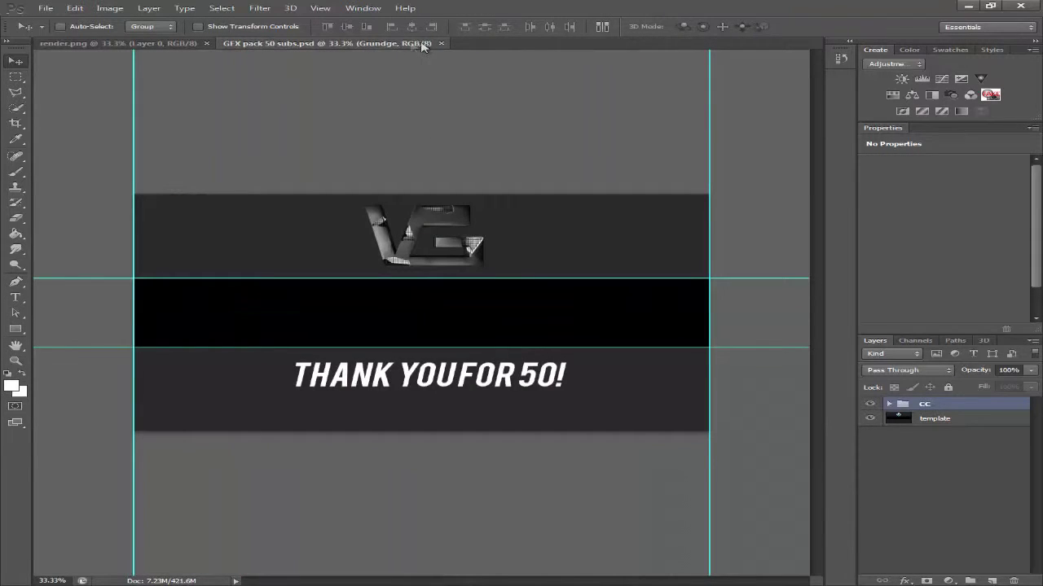
left_click(441, 43)
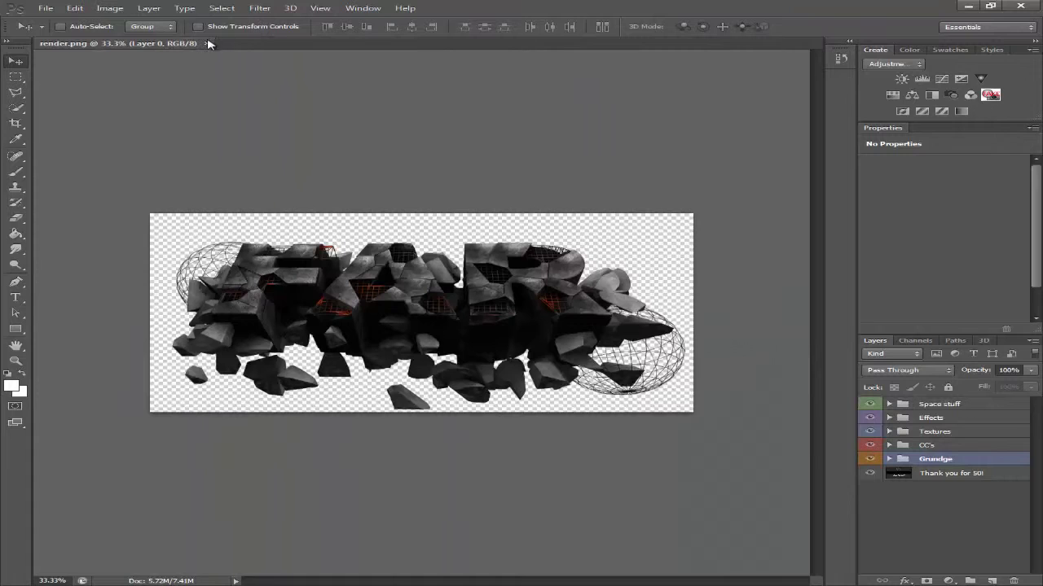
left_click(206, 43)
- Open youtube measurments.psd from the FAVORITE STUFF library
left_click(46, 7)
left_click(81, 32)
left_click(206, 303)
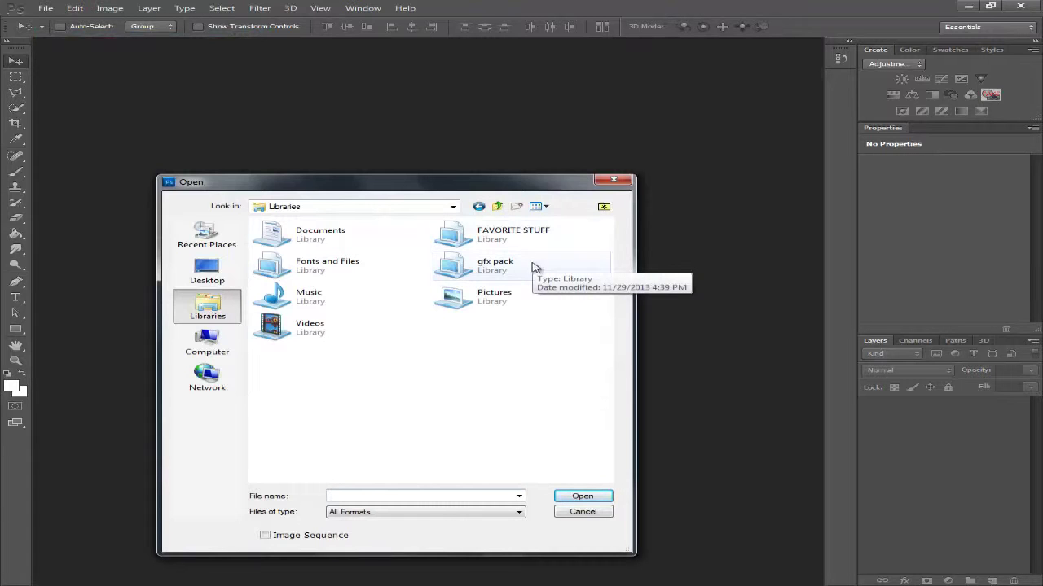
double_click(505, 232)
left_click_drag(607, 244, 611, 342)
double_click(553, 322)
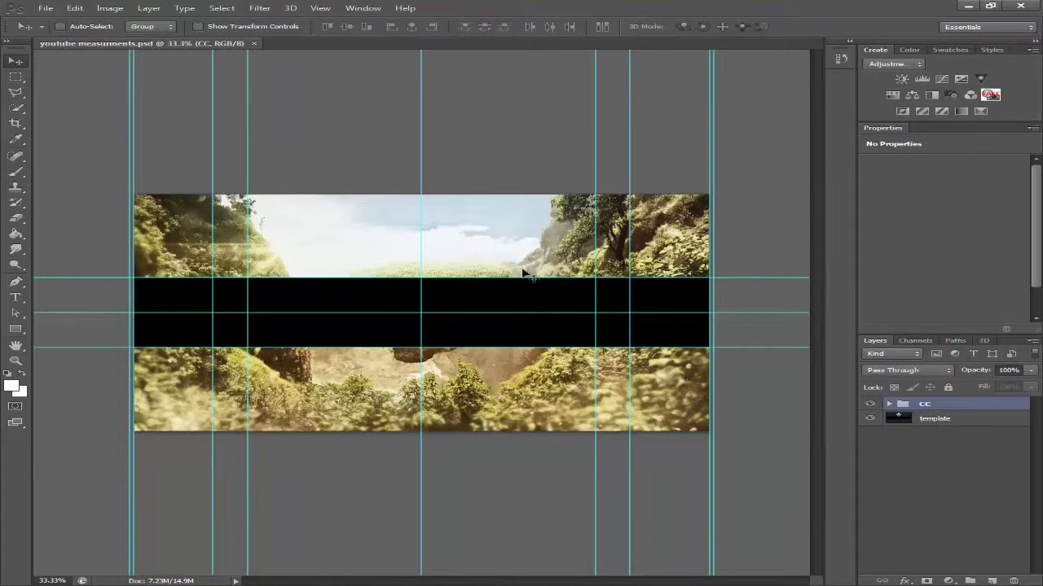
- Open render.png from the FAR folder in the Pictures library
left_click(46, 9)
left_click(63, 31)
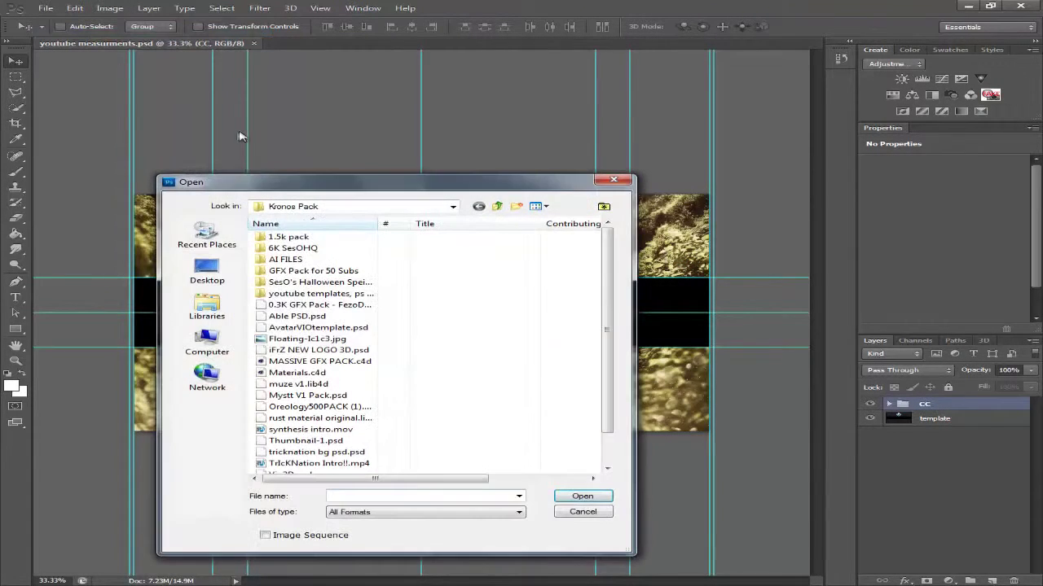
left_click(223, 291)
double_click(466, 298)
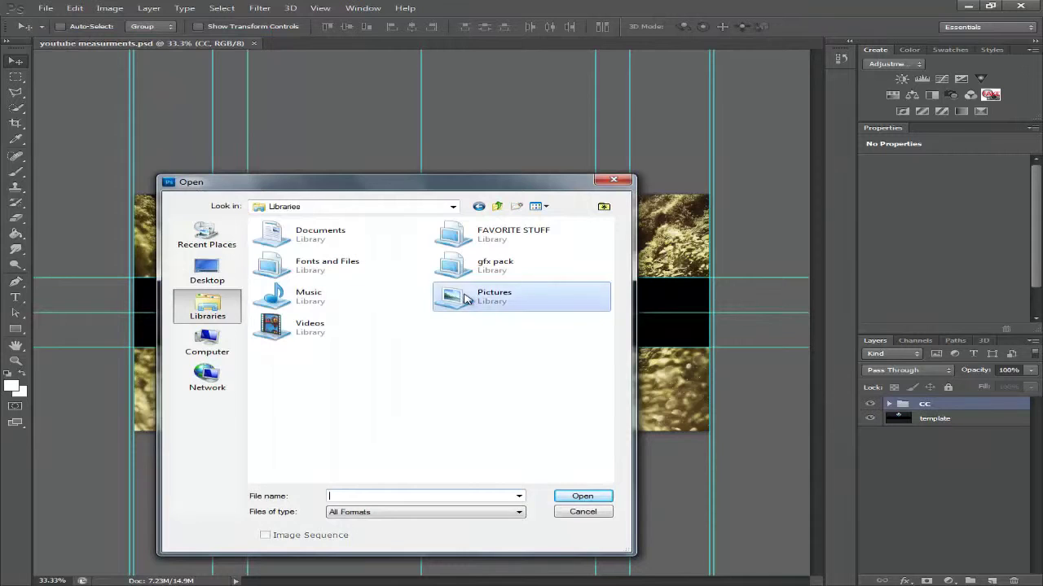
mouse_move(607, 252)
left_mouse_down()
mouse_move(607, 293)
mouse_move(606, 241)
mouse_move(607, 254)
left_mouse_up()
double_click(403, 272)
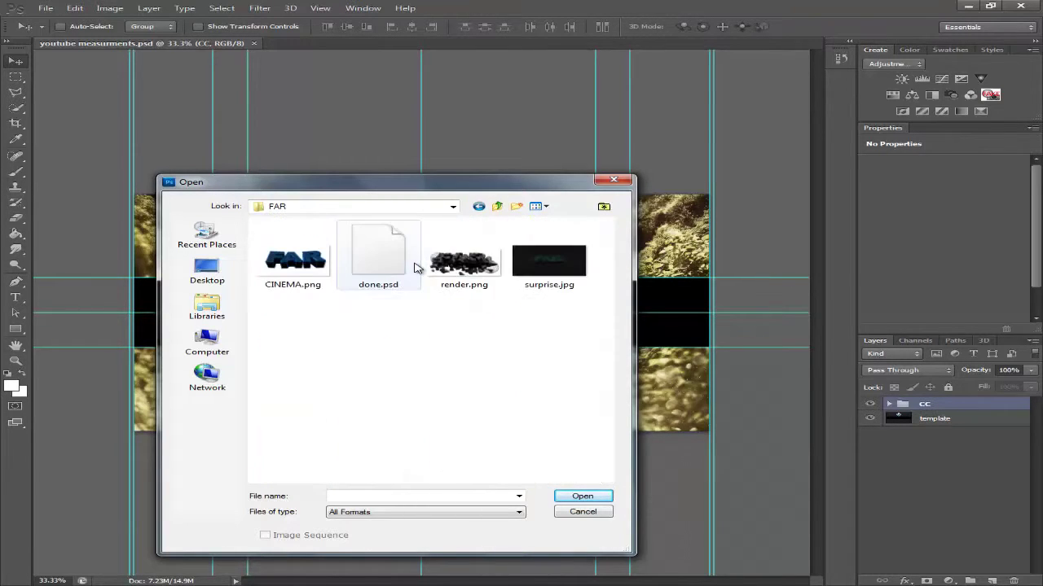
double_click(486, 268)
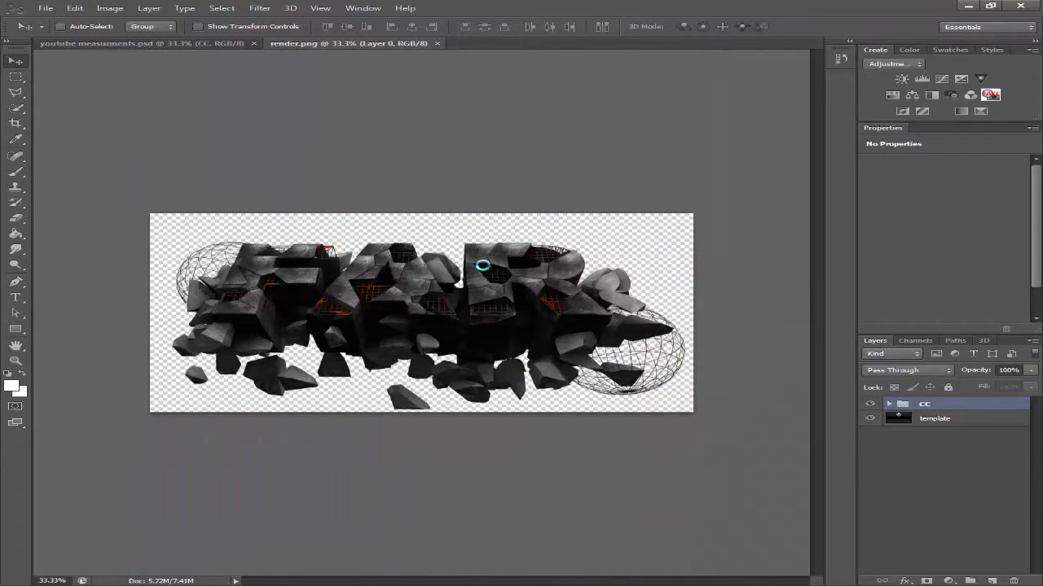
- Open GFX pack 50 subs.psd from the GFX Pack for 50 Subs folder in the FAVORITE STUFF library
left_click(45, 8)
left_click(44, 9)
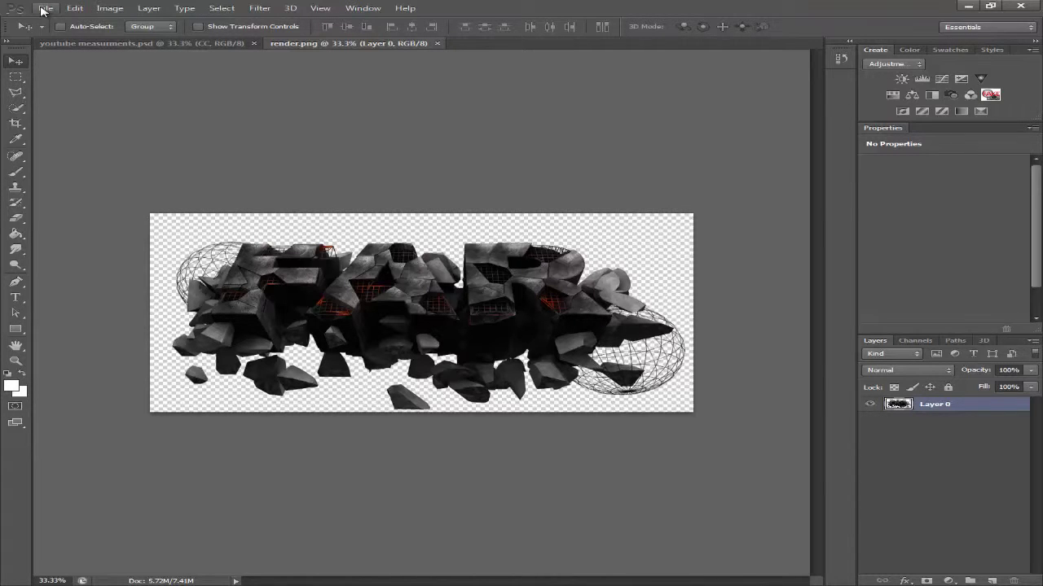
left_click(43, 10)
left_click(70, 30)
left_click(236, 316)
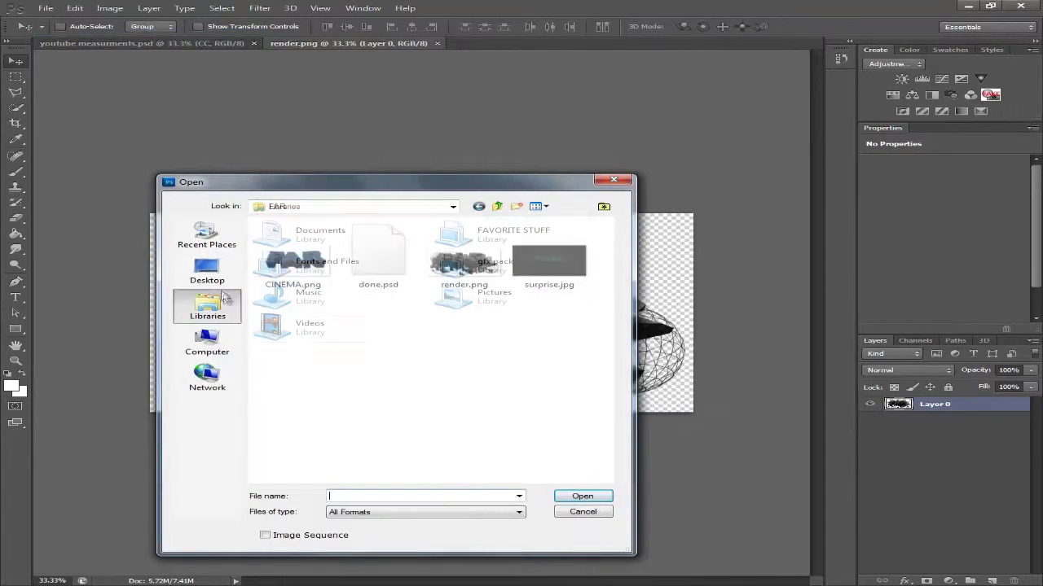
double_click(514, 241)
double_click(551, 244)
left_click(494, 263)
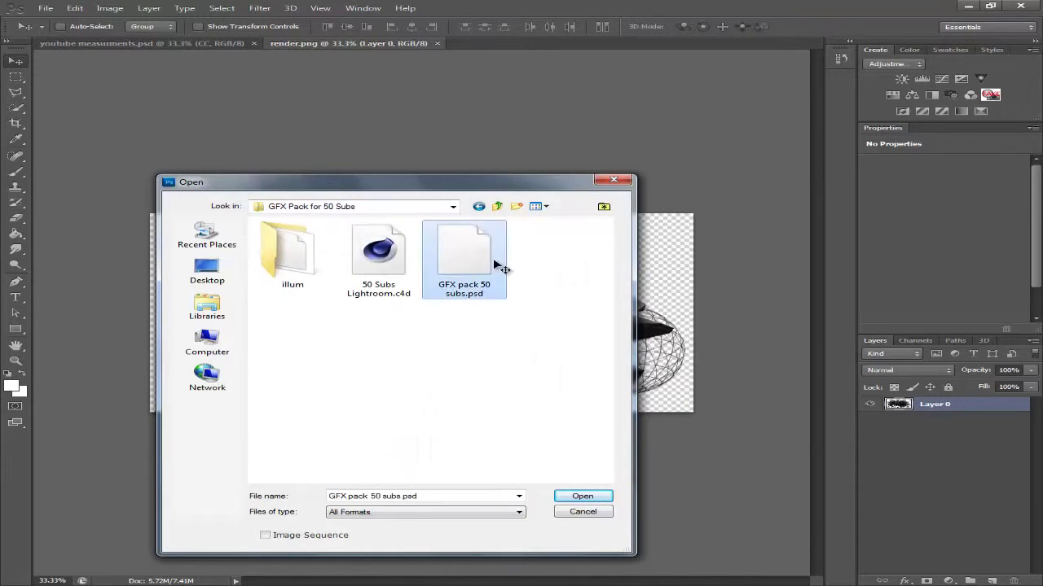
double_click(494, 262)
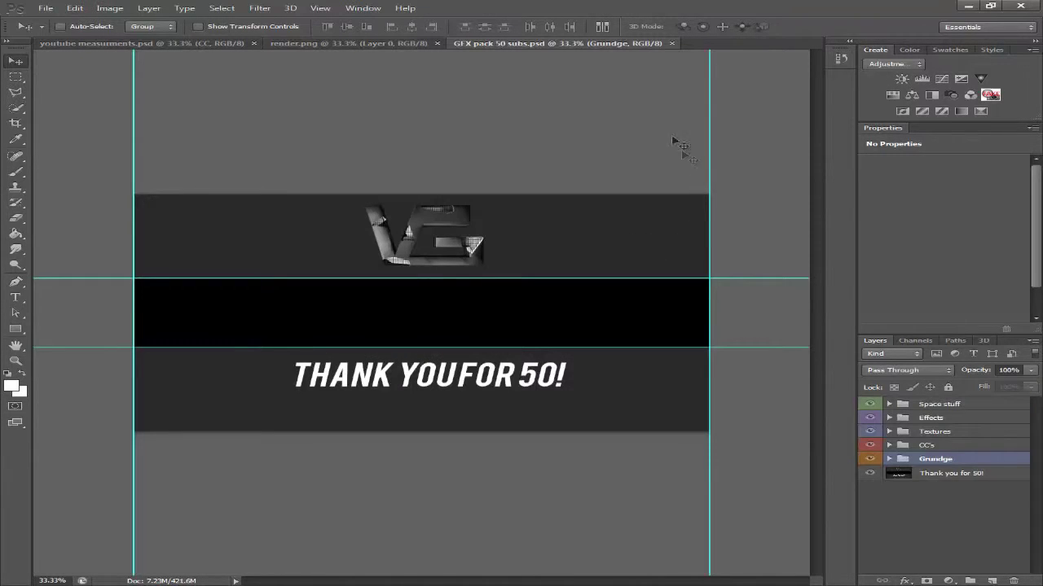
- Copy the FAR render from render.png into GFX pack 50 subs.psd, over the middle of the banner
left_click(346, 44)
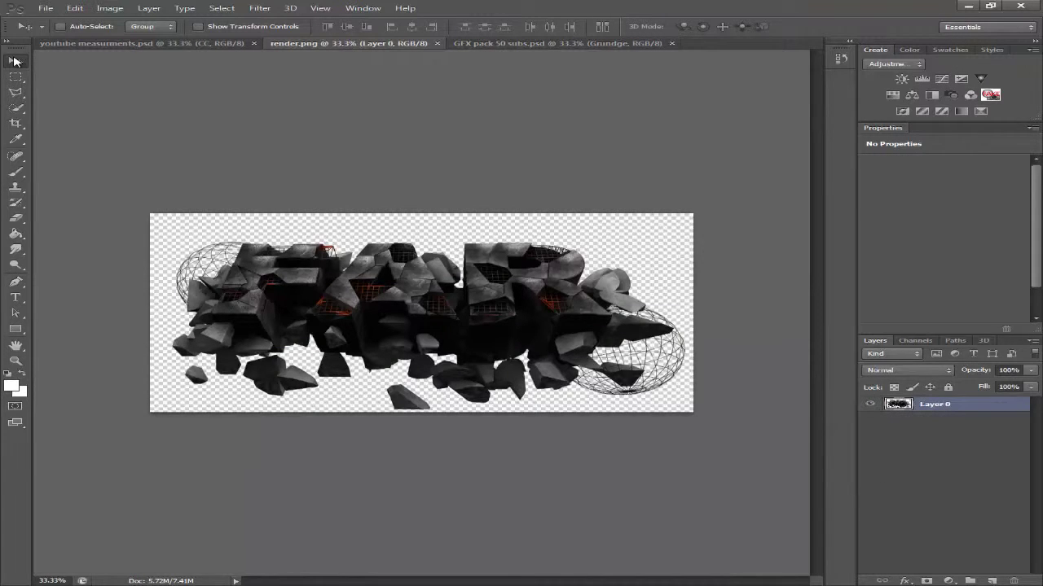
left_click_drag(420, 289, 423, 346)
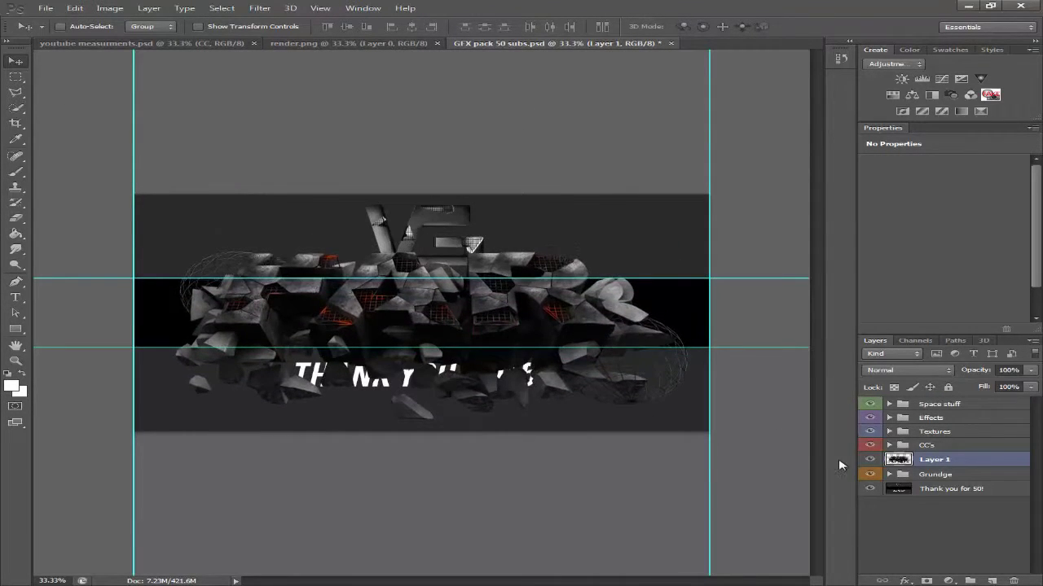
- Expand the CC's group and preview its orange, Green, Green #2 and Yellow colour corrections on the render by toggling their visibility
left_click(890, 447)
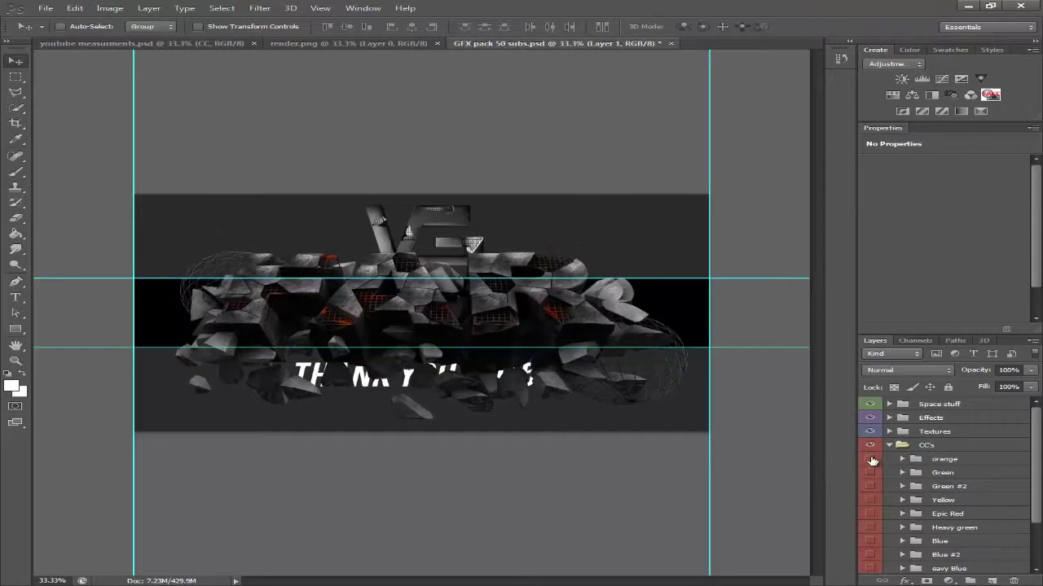
left_click(870, 459)
left_click(870, 461)
left_click(870, 472)
left_click(870, 474)
left_click(871, 486)
left_click(870, 492)
left_click(872, 499)
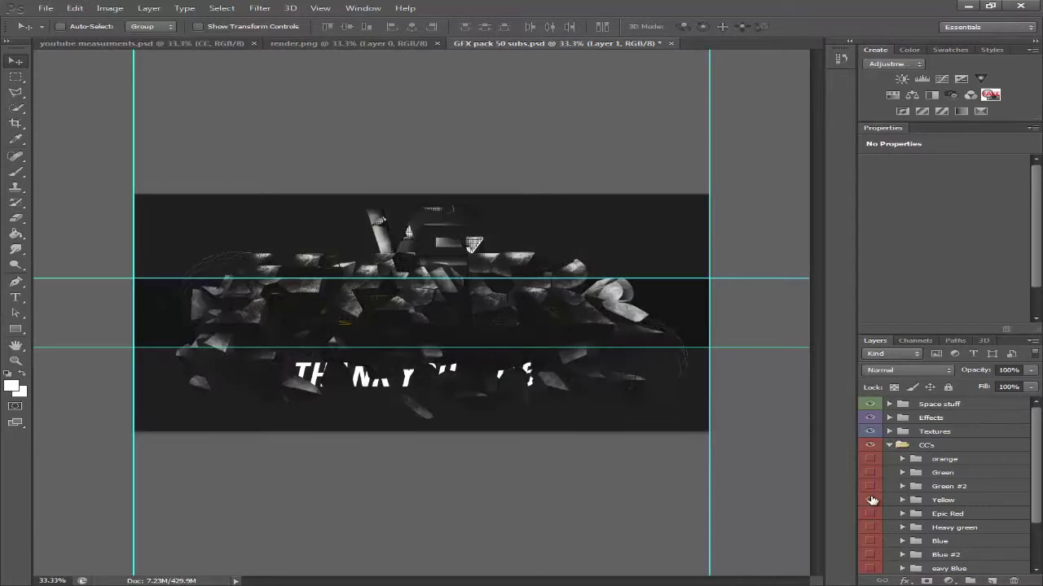
left_click(871, 500)
left_click(872, 501)
left_click(872, 500)
- Preview the Heavy green, Blue, Blue #2, eavy Blue and Epic cc colour corrections on the render, and recheck orange and Green
scroll(890, 502, "down", 2)
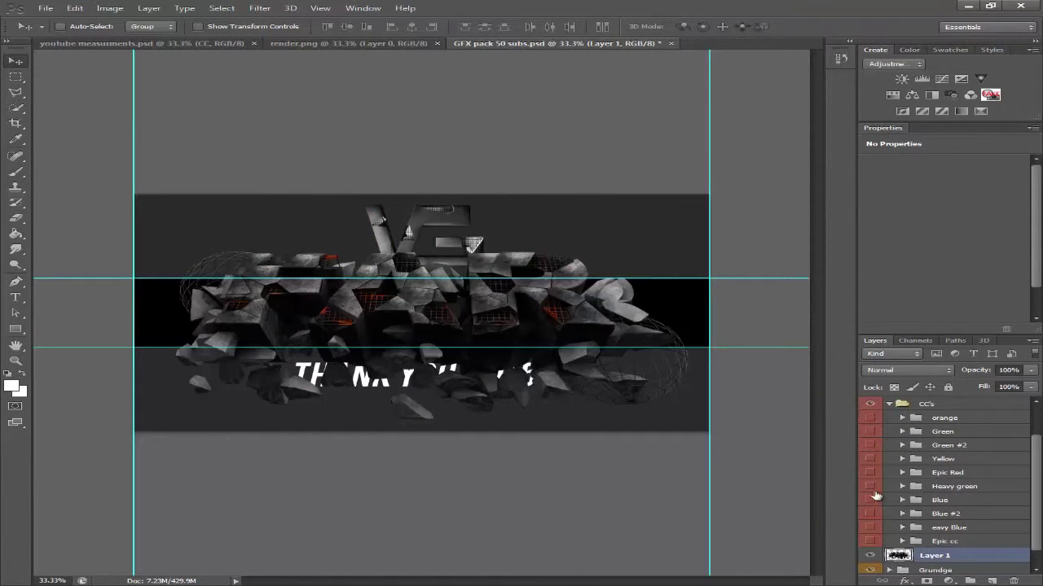
left_click(869, 488)
left_click(870, 498)
left_click(870, 514)
left_click(870, 515)
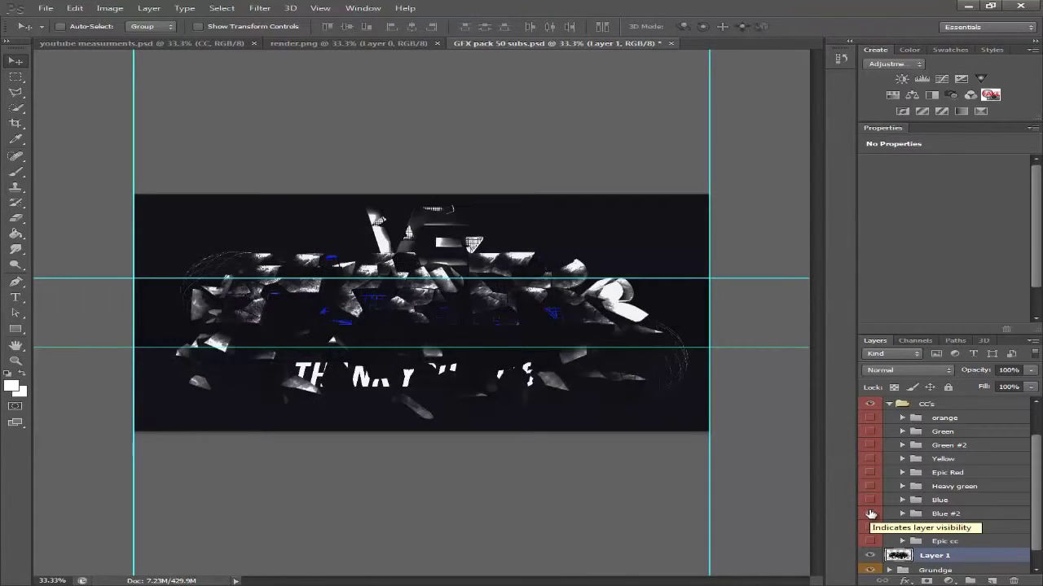
left_click(872, 527)
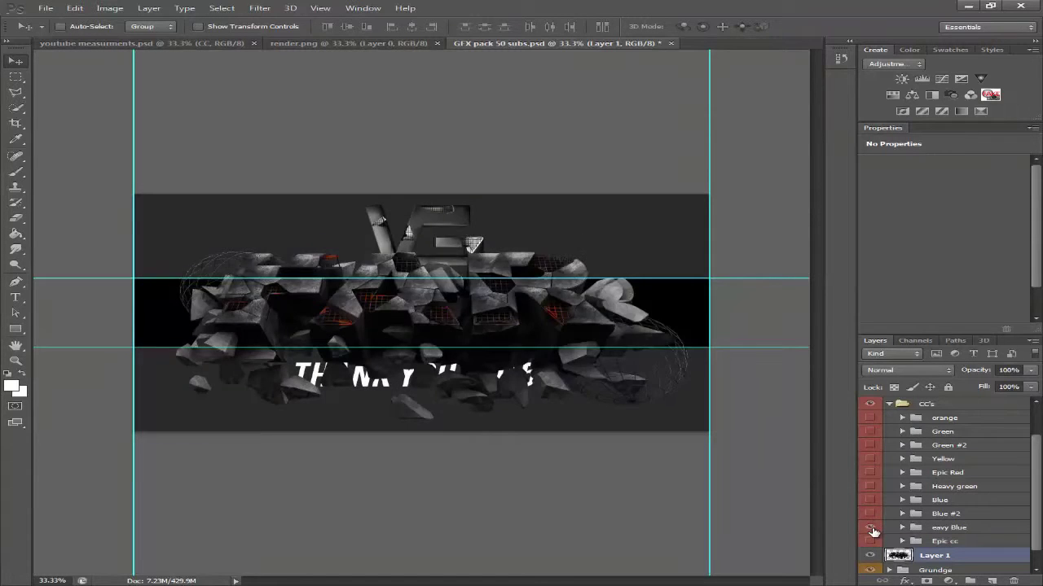
left_click(872, 531)
left_click(871, 540)
left_click(871, 541)
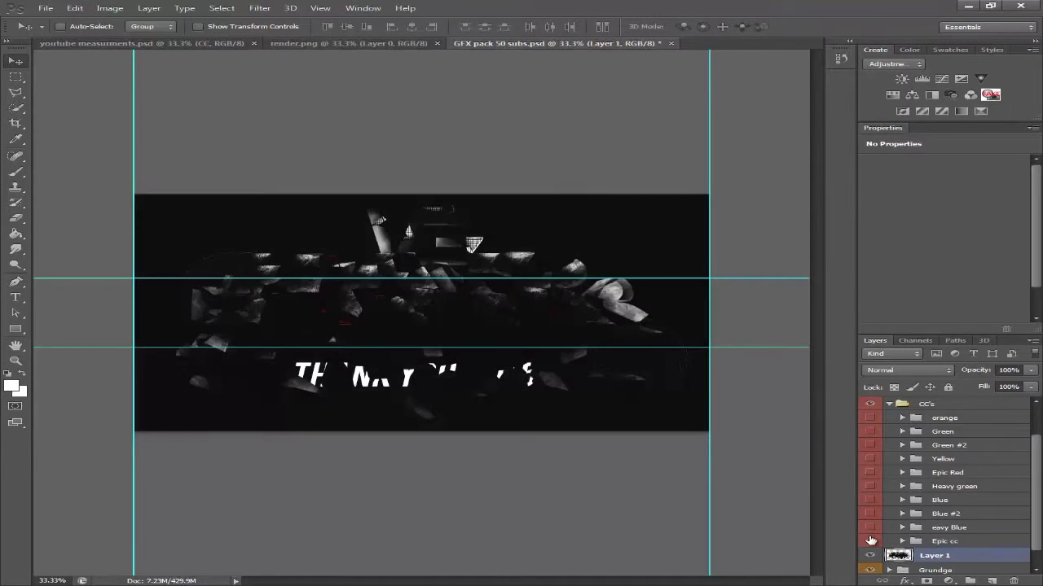
left_click(872, 420)
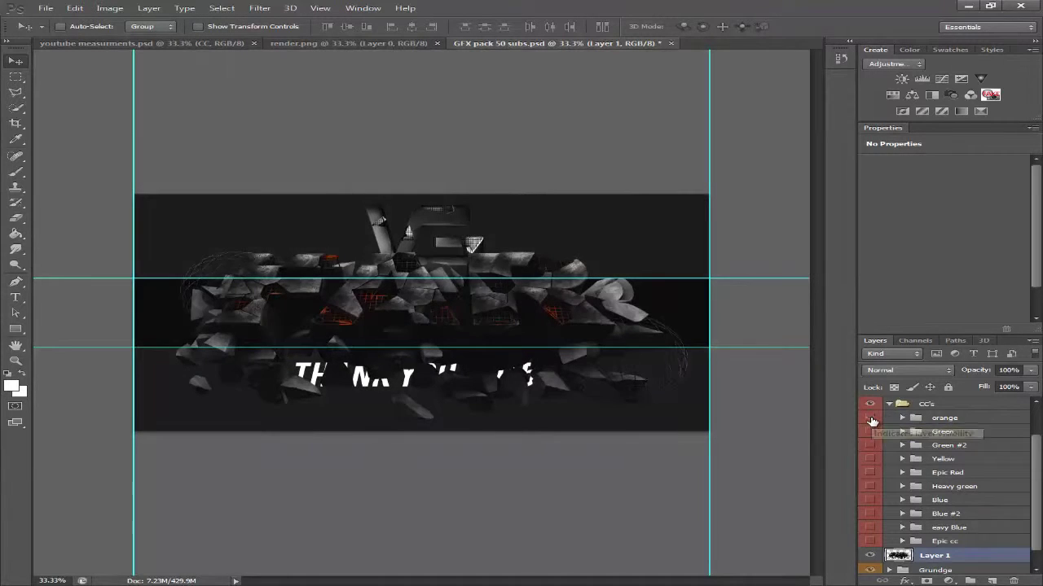
left_click(871, 434)
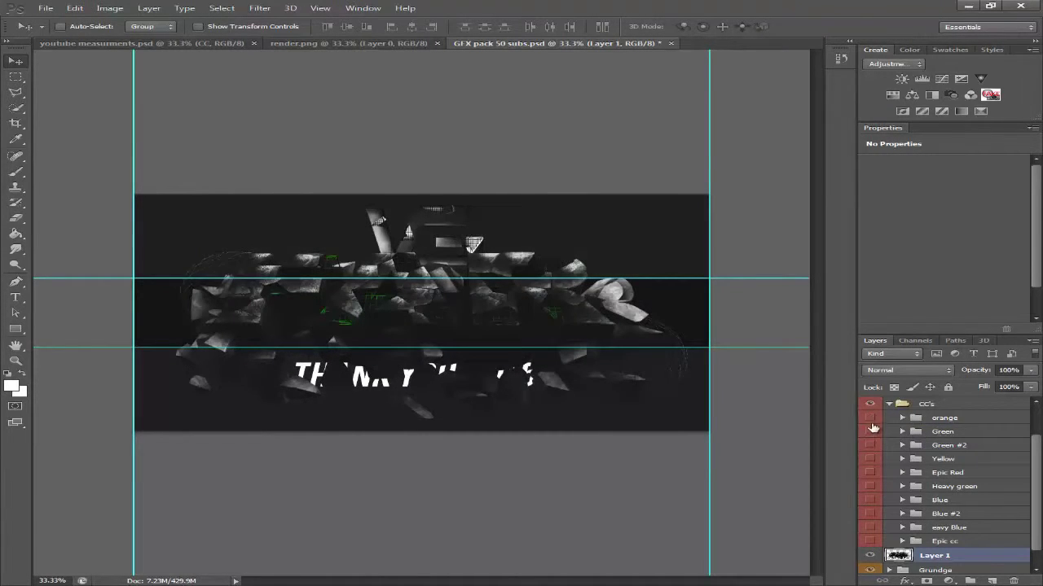
left_click(870, 425)
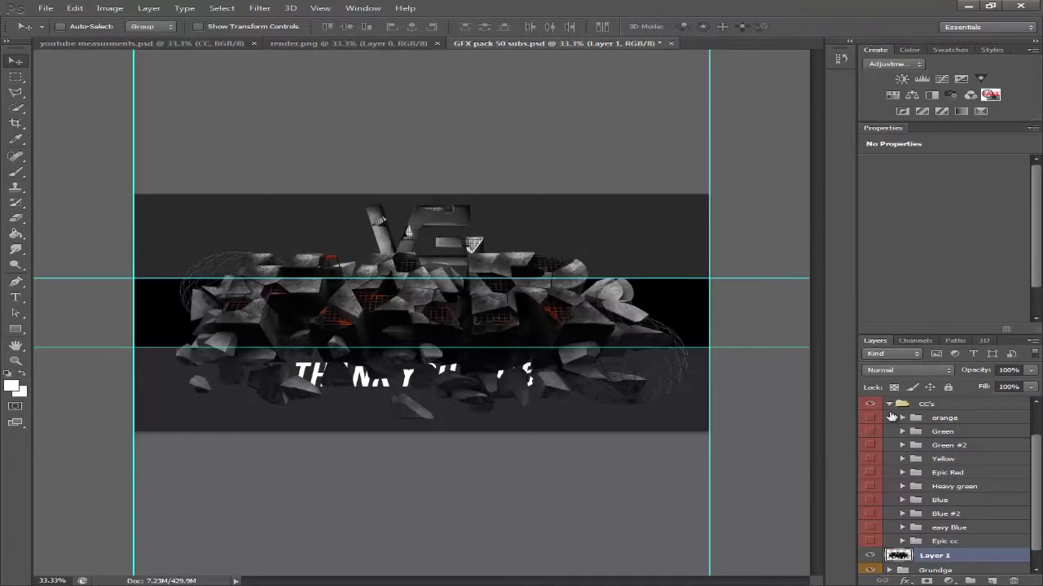
- Turn on the orange colour correction group and copy it into the CC group of youtube measurments.psd
left_click(872, 417)
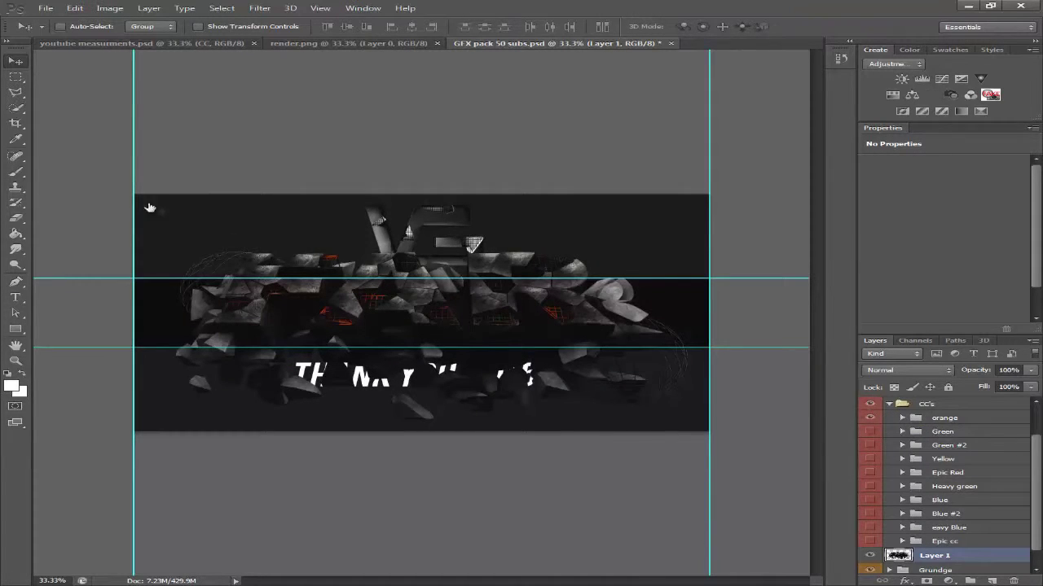
left_click(446, 366, "ctrl")
left_click_drag(447, 366, 433, 239)
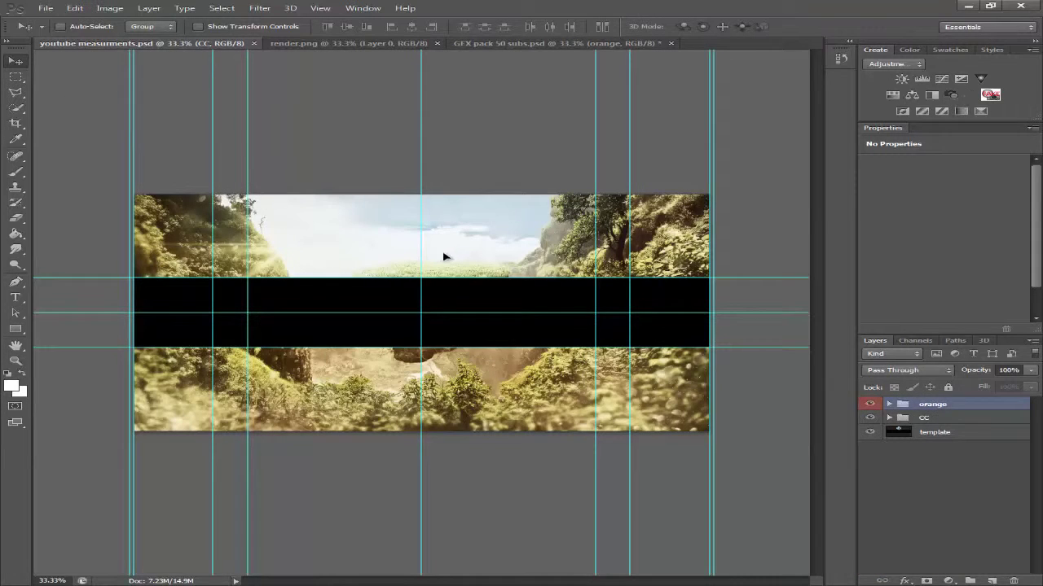
left_click_drag(935, 408, 928, 418)
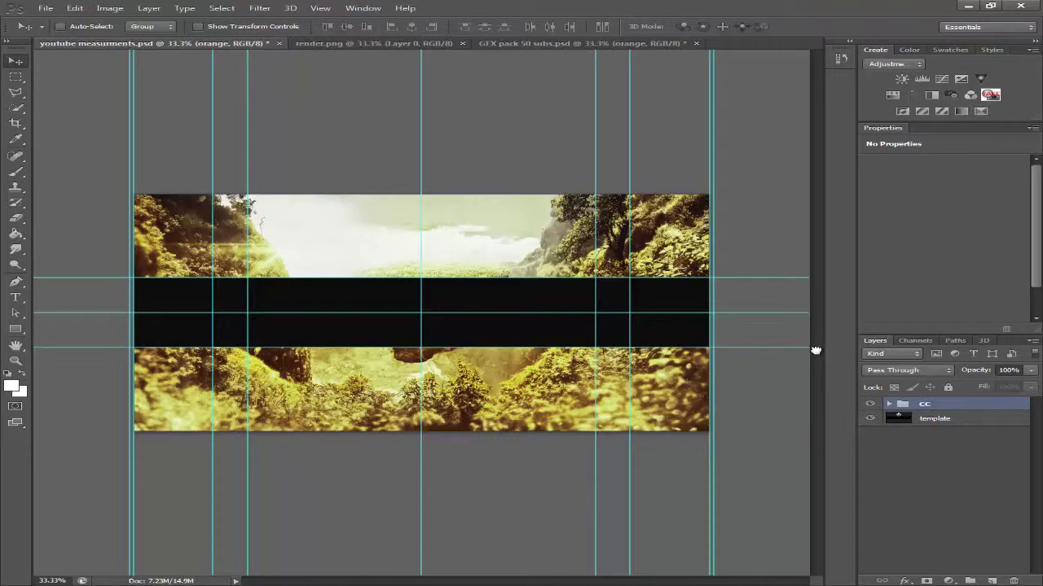
- Hide the orange group in GFX pack 50 subs.psd and delete the render layer, Layer 1
left_click(531, 43)
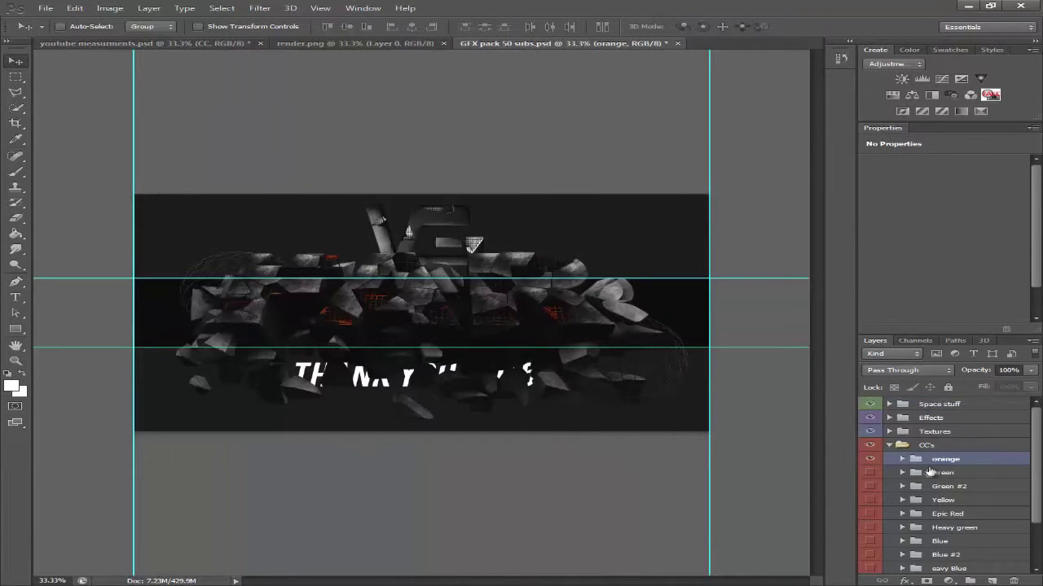
left_click(871, 459)
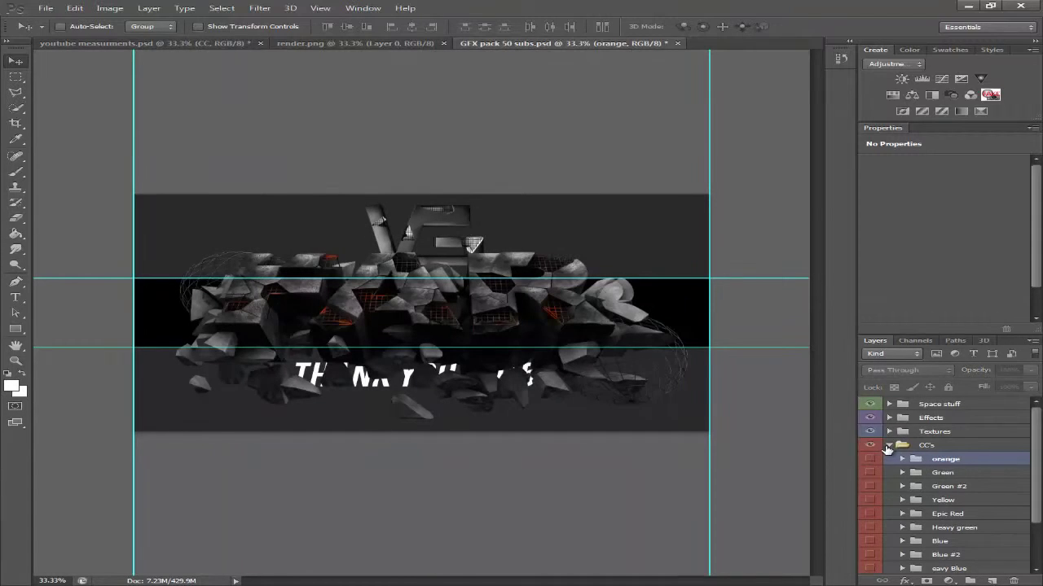
left_click(889, 446)
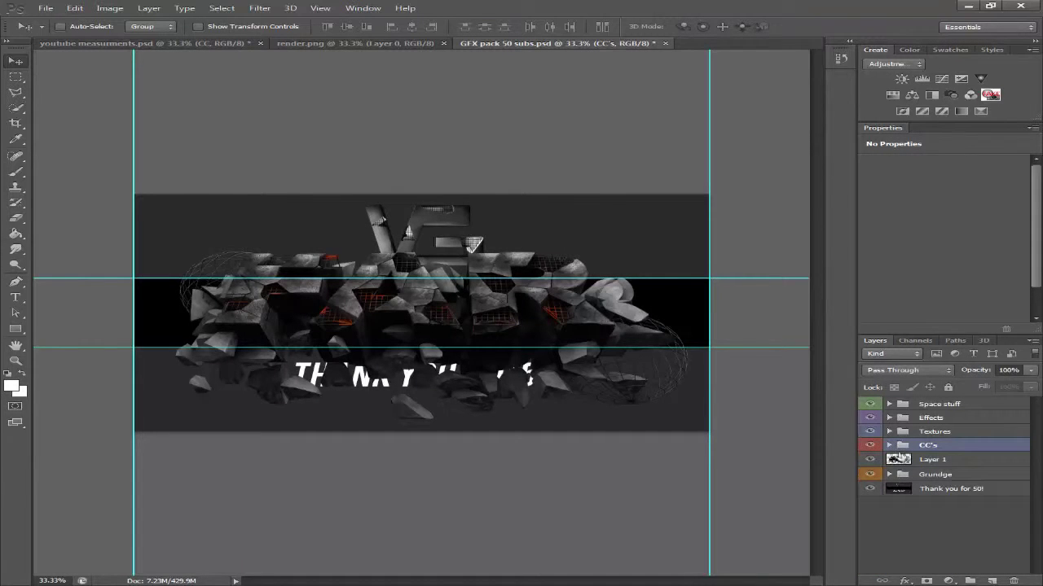
left_click(926, 461)
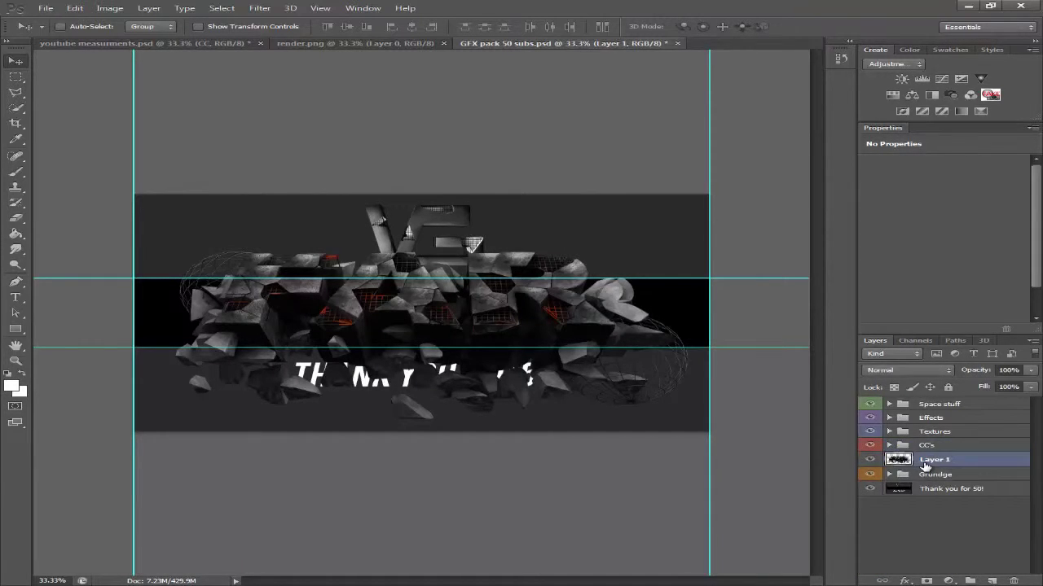
key("Delete")
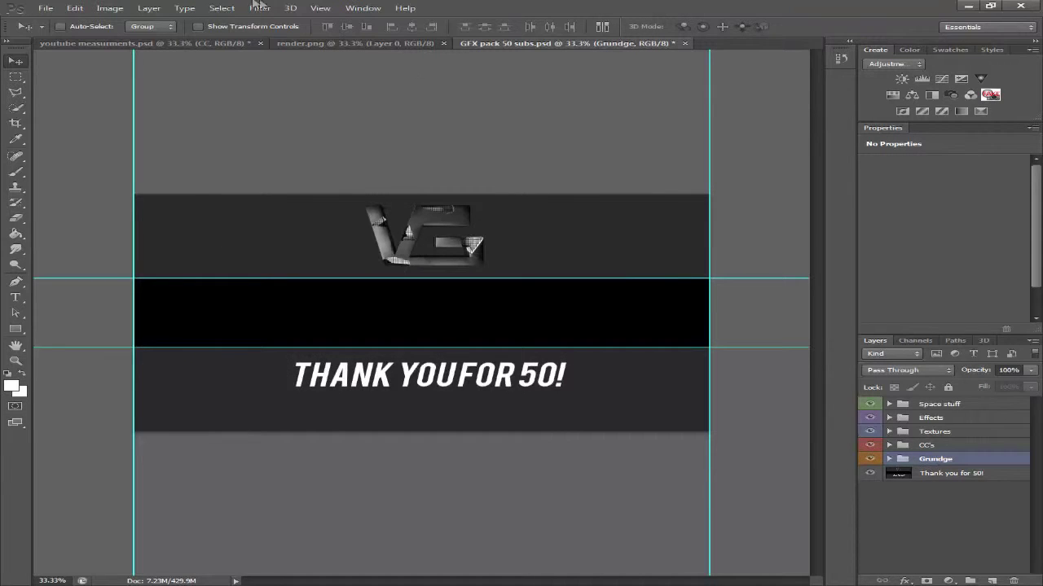
- Copy the render from render.png into youtube measurments.psd, position it over the banner's middle strip and place its layer below the CC group
left_click(311, 43)
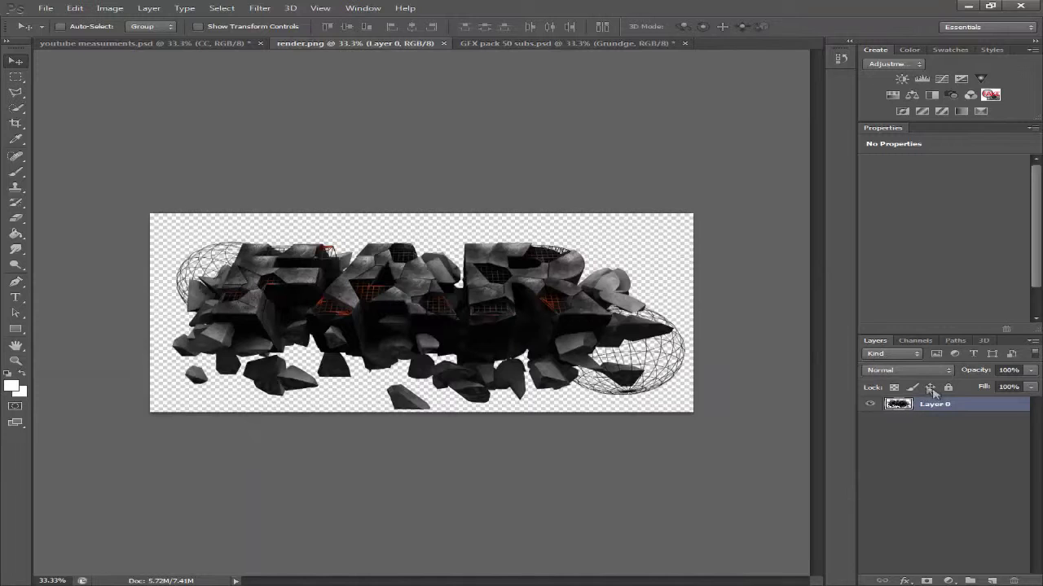
left_click_drag(424, 212, 306, 168)
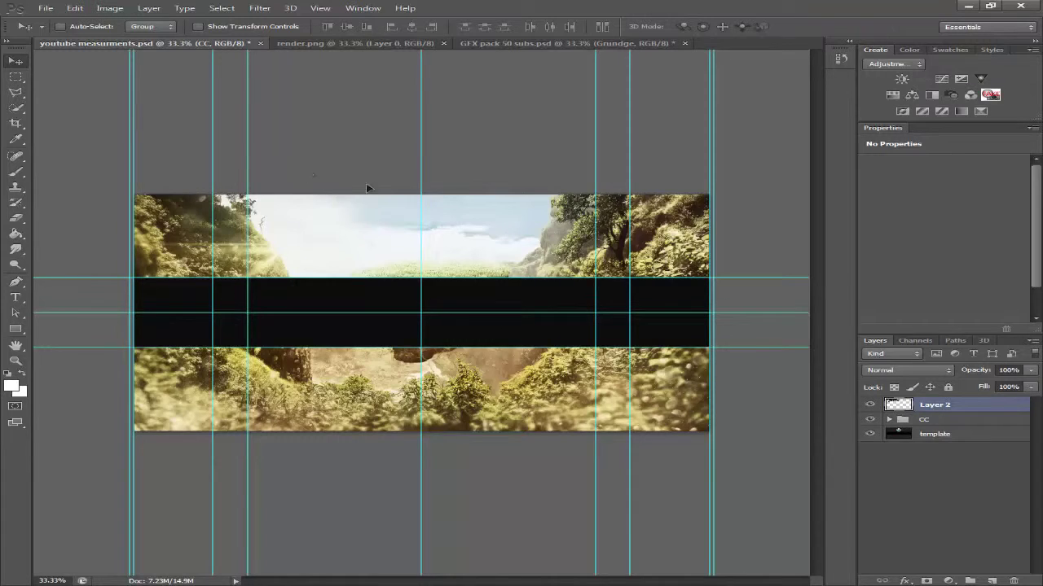
left_click_drag(379, 264, 603, 359)
left_click_drag(936, 413, 926, 427)
key("ctrl+alt+g")
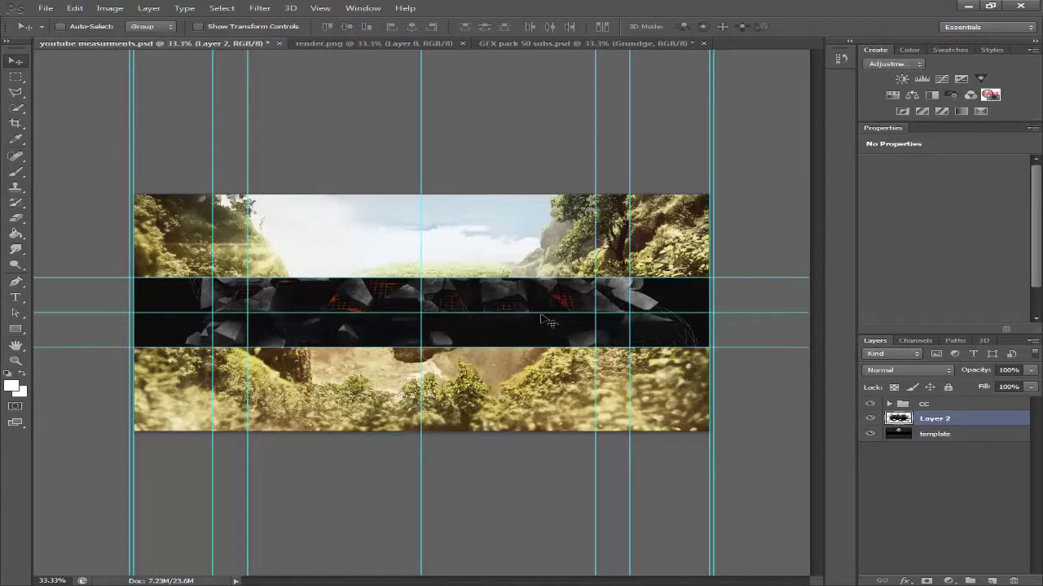
- Rename the copied render's layer, Layer 2, as render
double_click(933, 418)
type("render")
key("Return")
- Scale the render to about 53%, rotate it by about 1.5 degrees and nudge it down within the banner's middle strip
key("t")
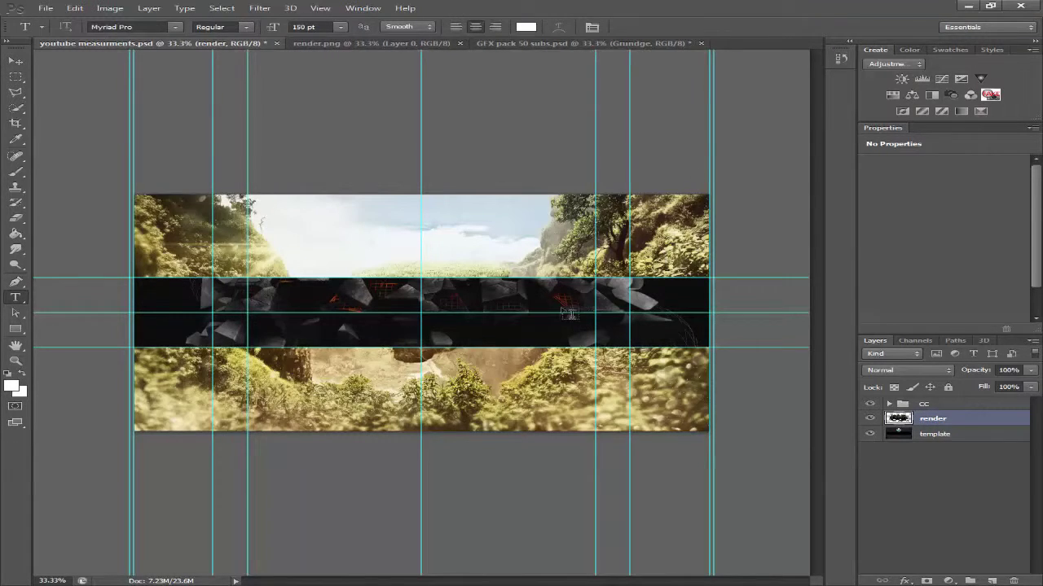
left_click(16, 61)
key("ctrl+t")
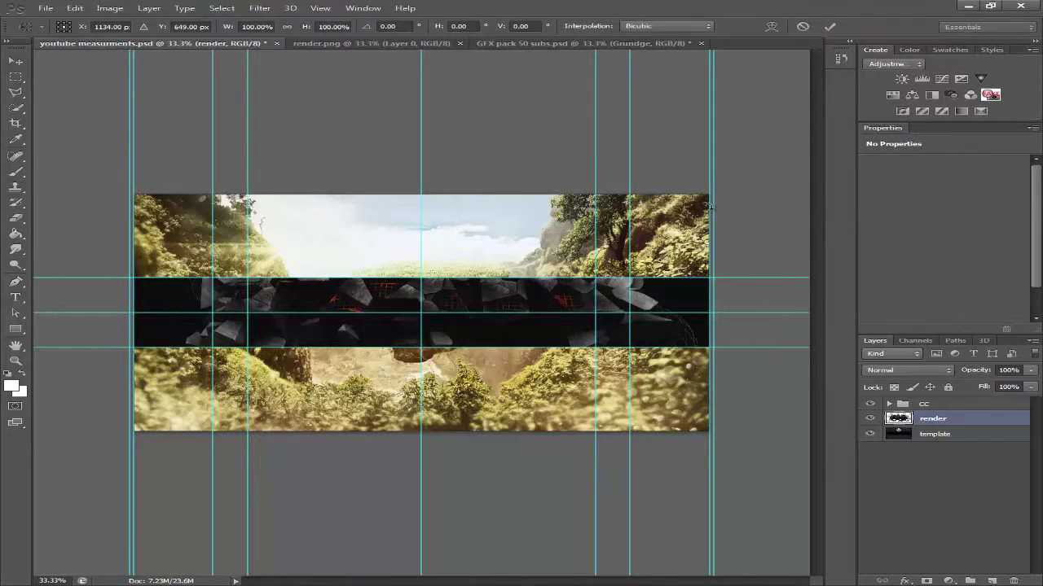
left_click_drag(698, 241, 579, 284)
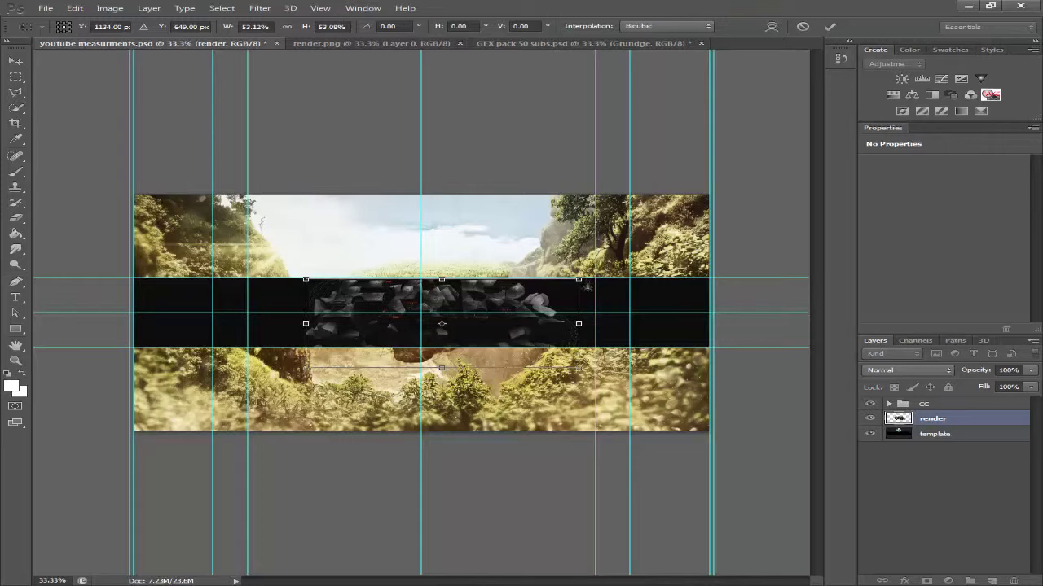
left_click_drag(589, 260, 589, 264)
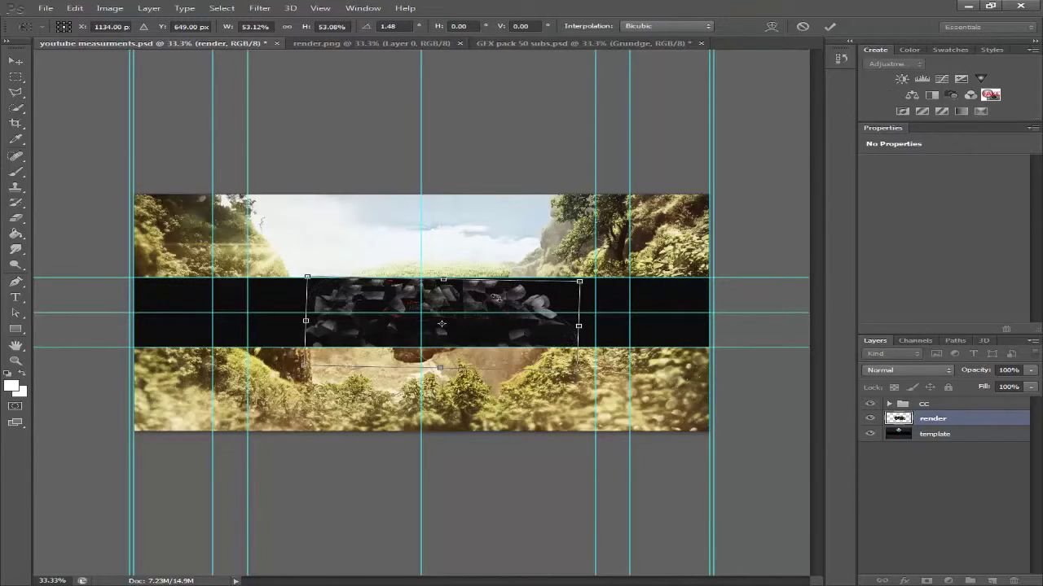
left_click_drag(494, 300, 497, 302)
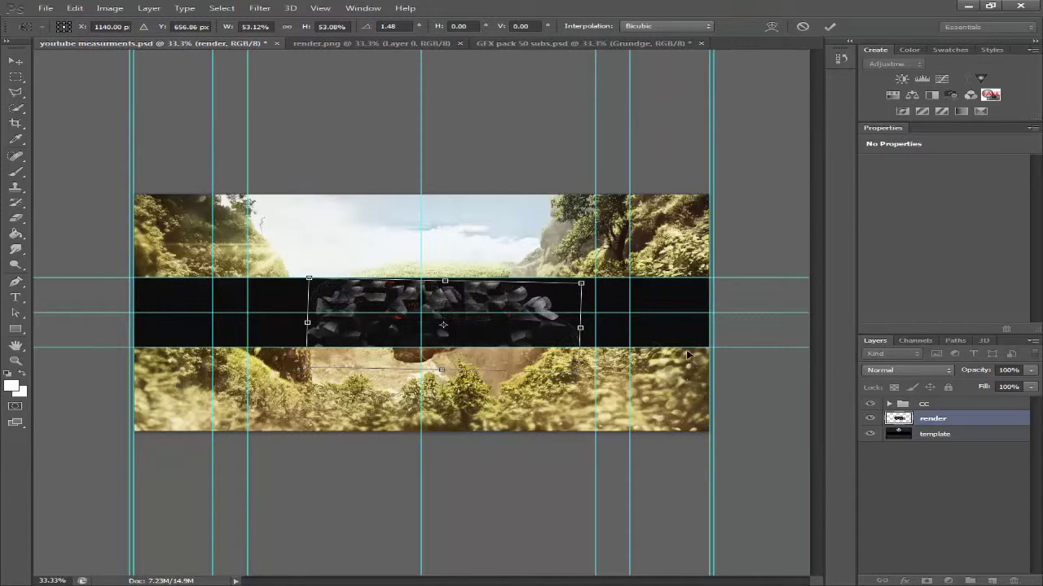
left_click_drag(518, 304, 519, 305)
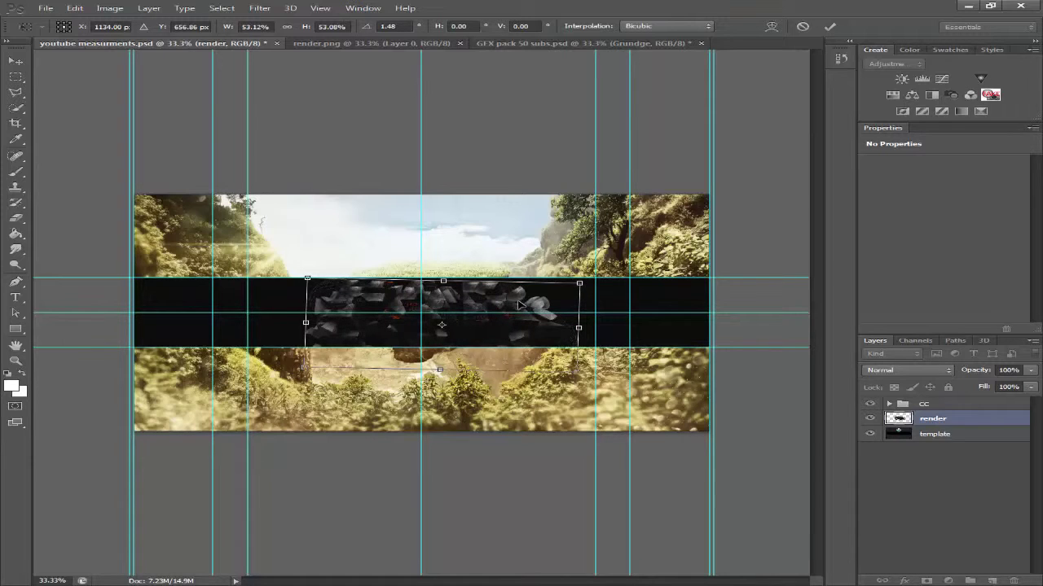
key("Return")
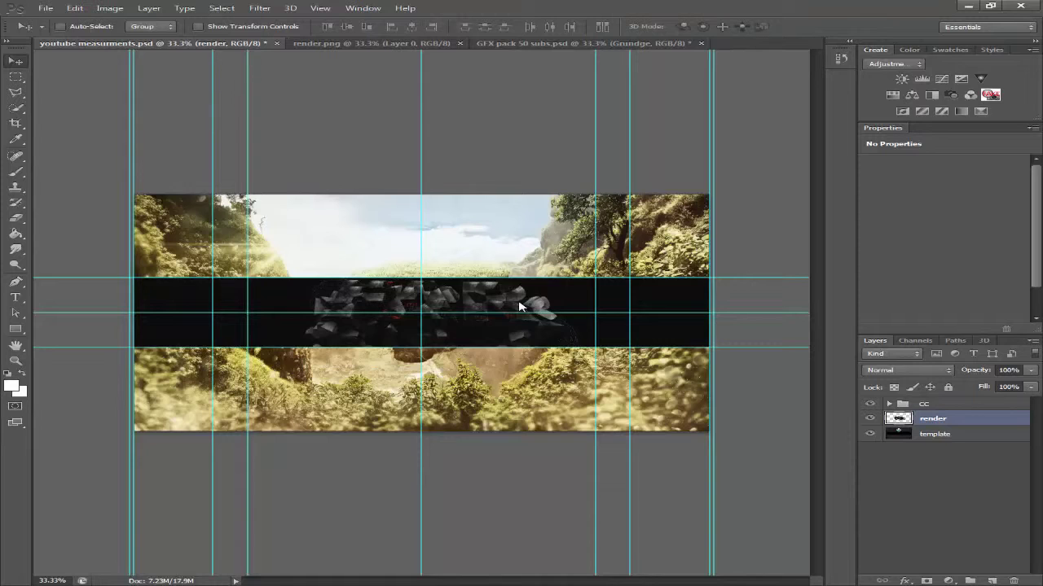
- Show the first Grunge layer of the Grundge group in GFX pack 50 subs.psd and copy it into youtube measurments.psd, below render
left_click(570, 46)
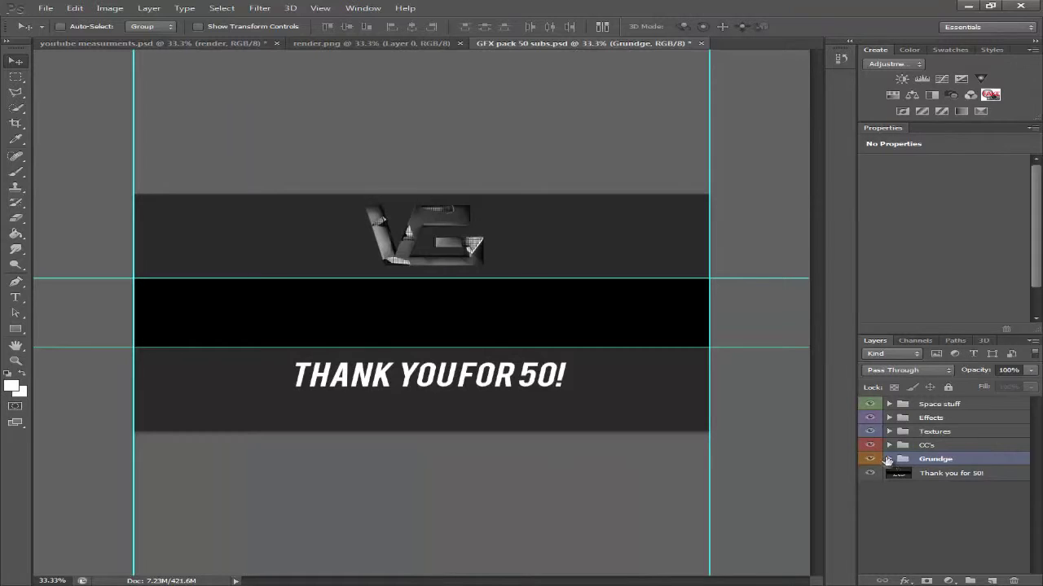
left_click(889, 459)
left_click(870, 473)
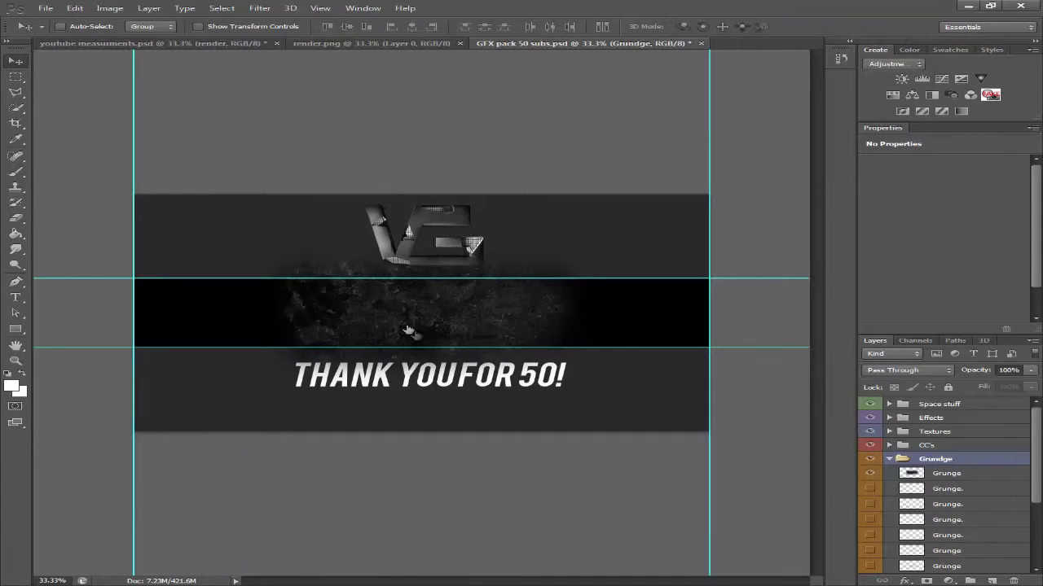
left_click(489, 325, "ctrl")
left_click_drag(522, 317, 255, 256)
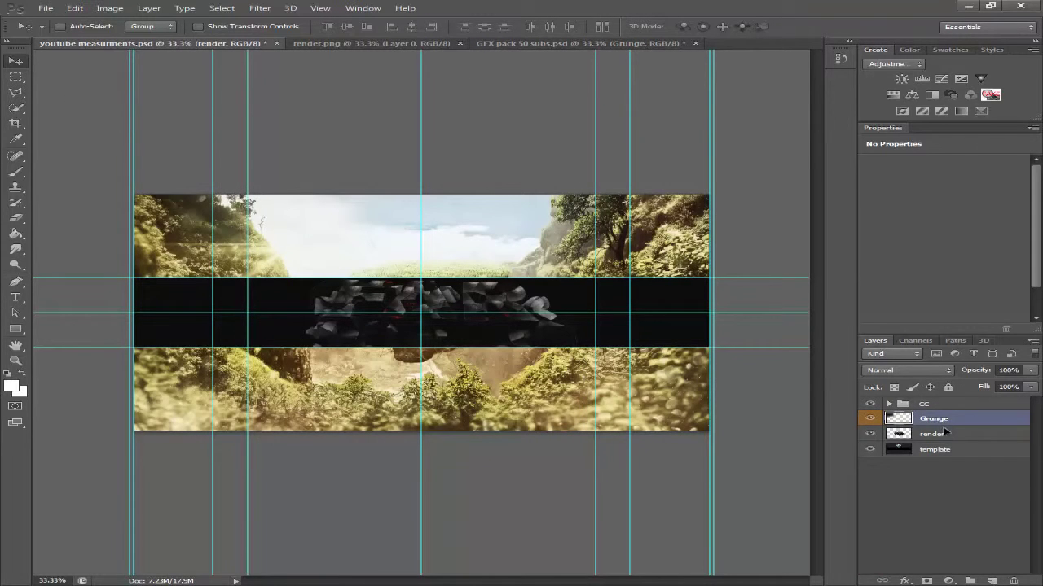
left_click_drag(937, 419, 782, 395)
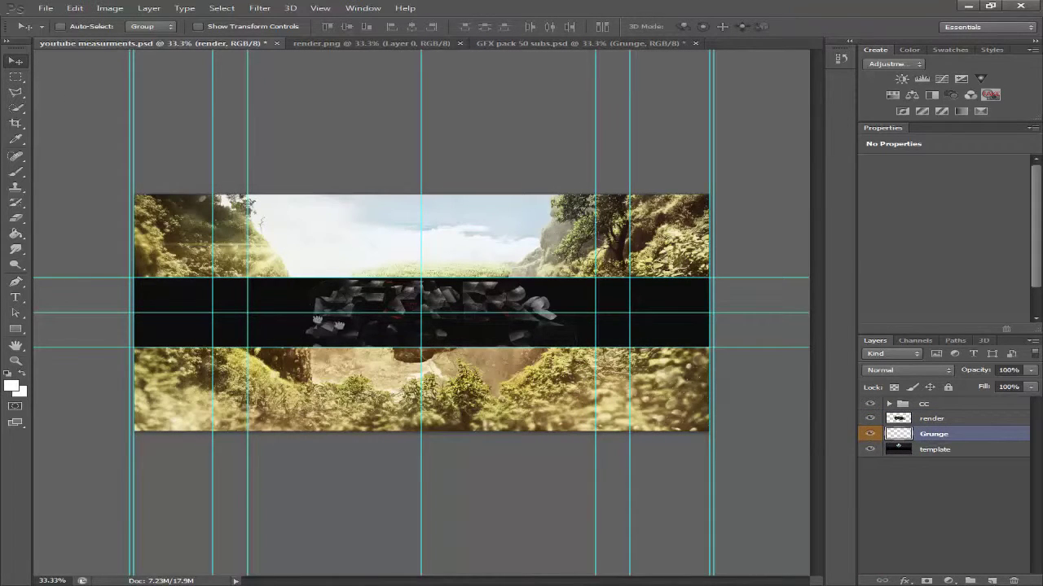
- Move the grunge to the left end of the banner's middle strip and spread three duplicates side by side across to the right end
left_click_drag(303, 290, 283, 352)
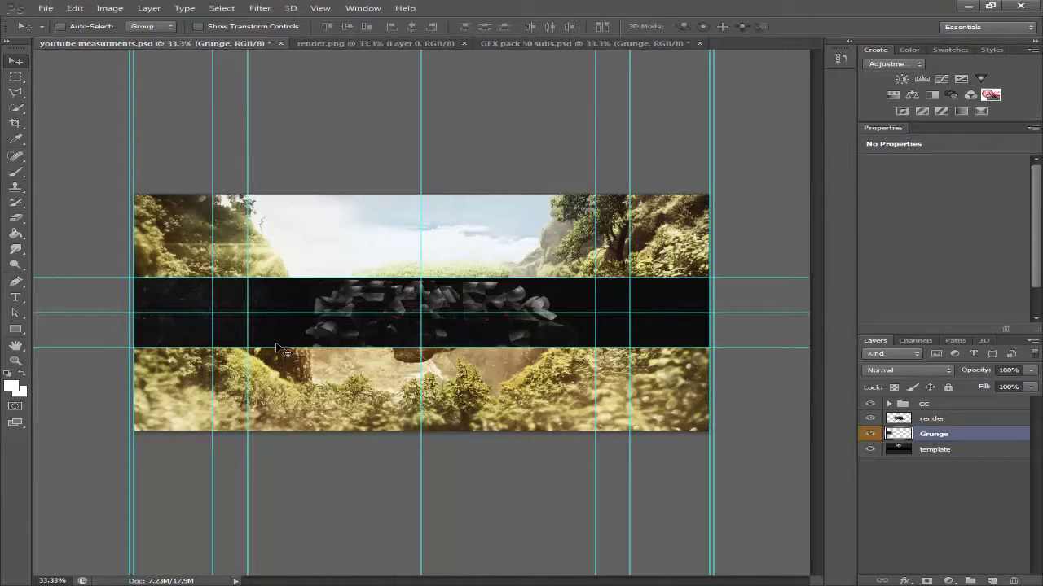
key("ctrl+j")
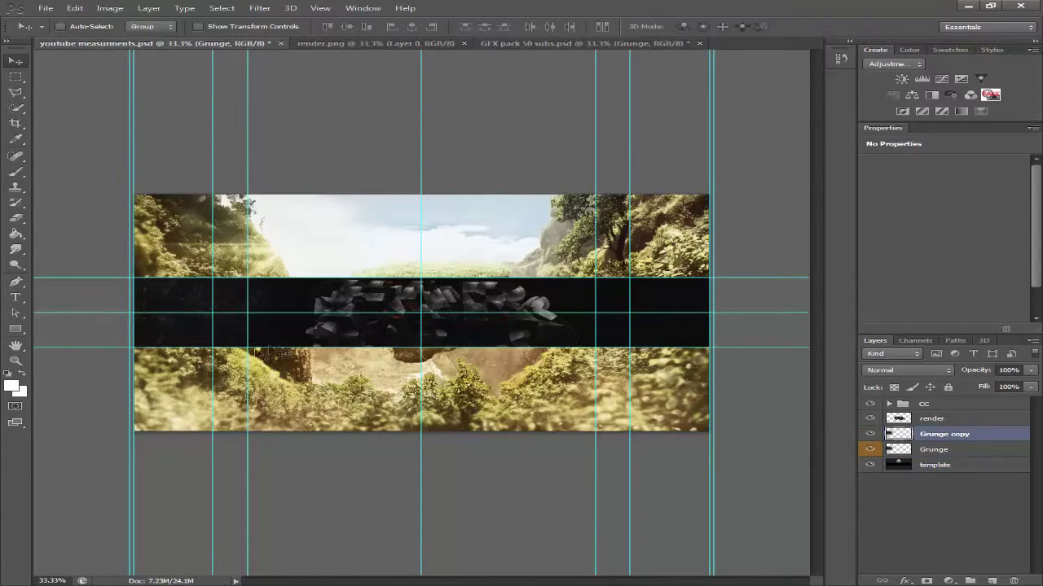
left_click_drag(153, 333, 397, 343)
key("ctrl+j")
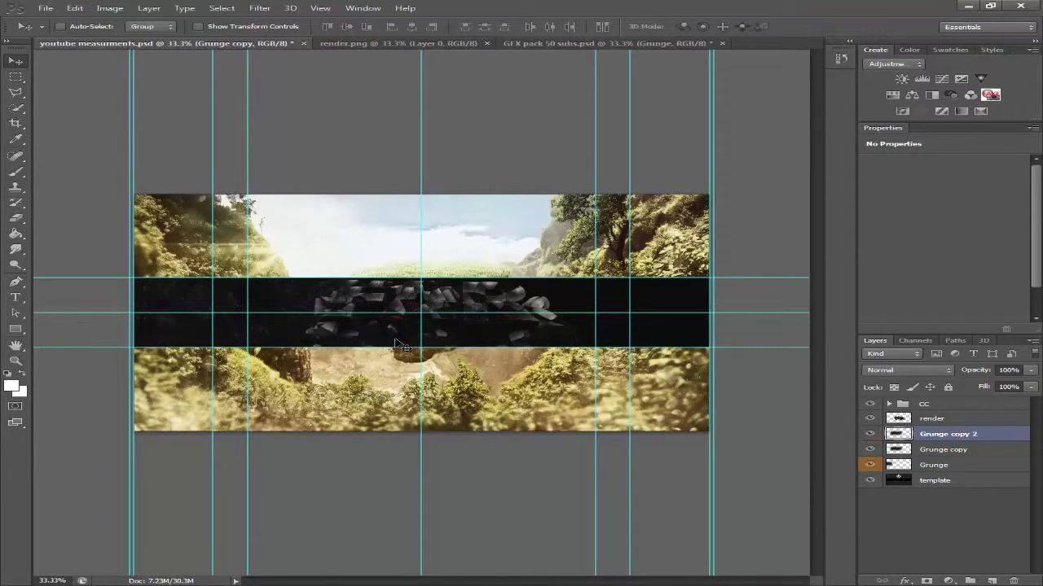
left_click_drag(287, 330, 469, 330)
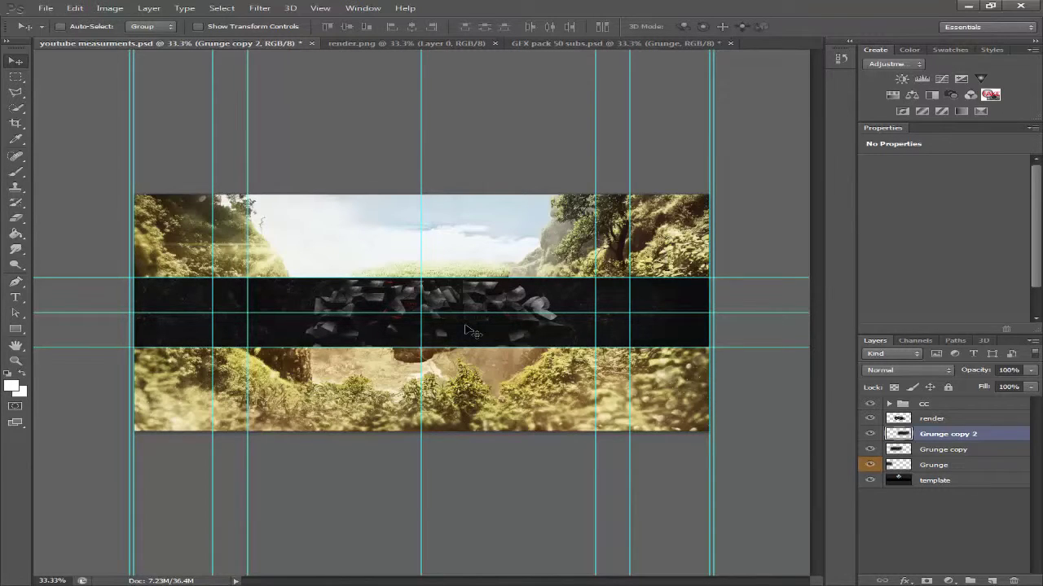
key("ctrl+j")
left_click_drag(522, 329, 688, 332)
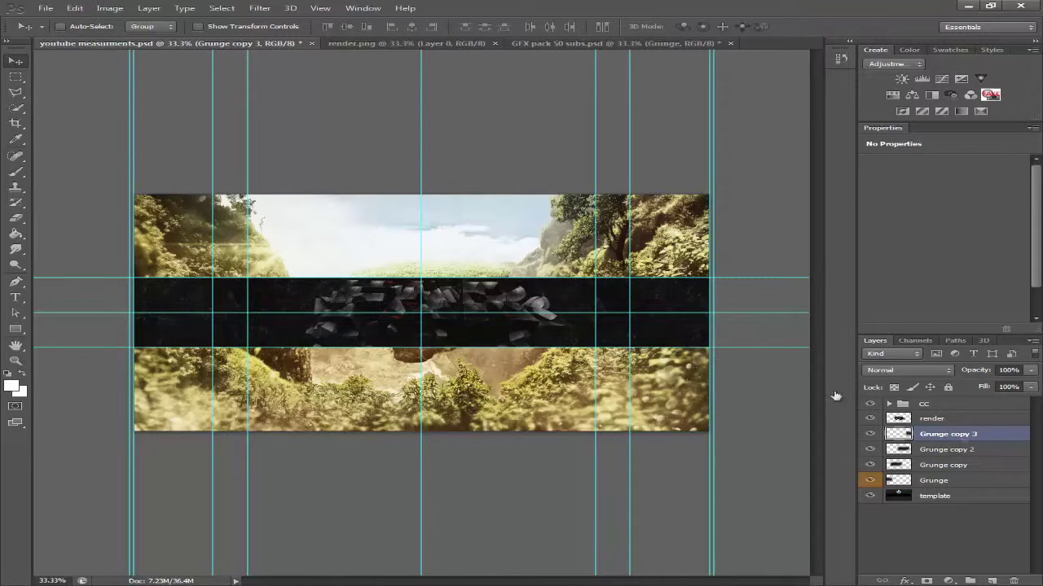
- Merge the Grunge layer and its three copies into one layer and rename it as grundge
left_click(966, 483, "shift")
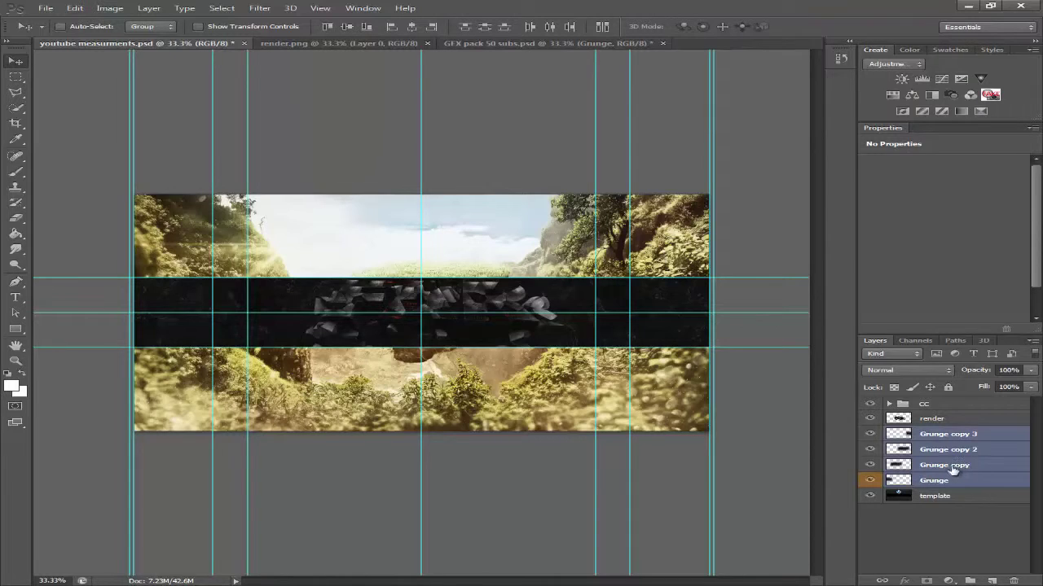
right_click(950, 470)
left_click(928, 316)
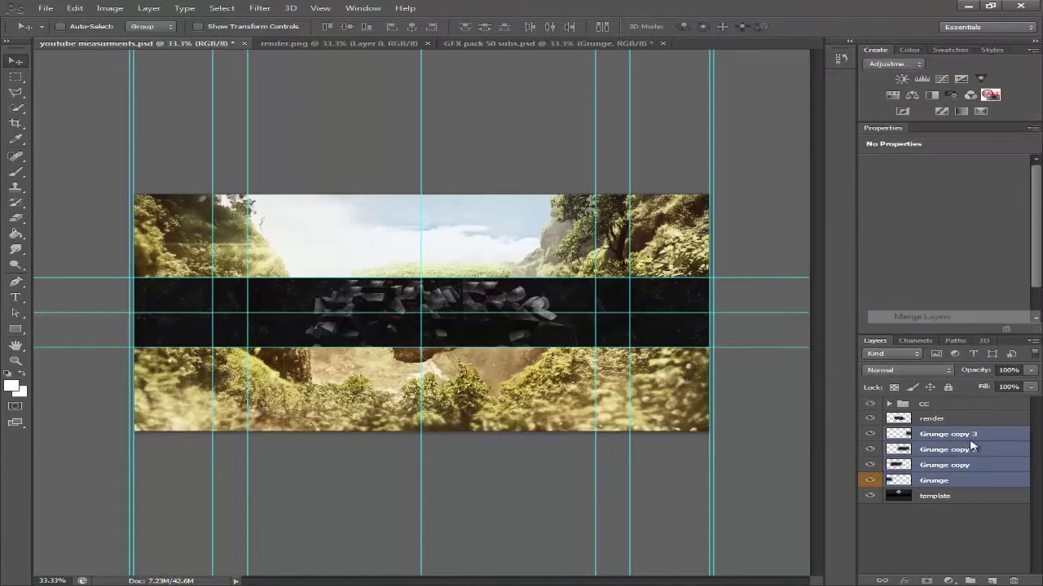
double_click(945, 434)
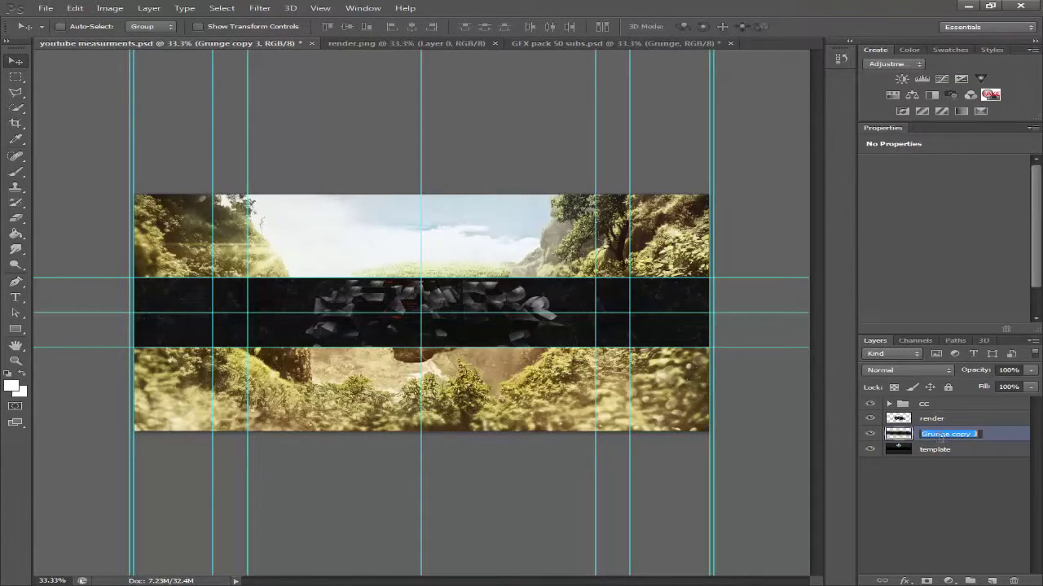
type("trunge")
key("Return")
- Lower the grundge layer's opacity to 28%
left_click(1031, 387)
left_click_drag(969, 387, 966, 387)
left_click(958, 432)
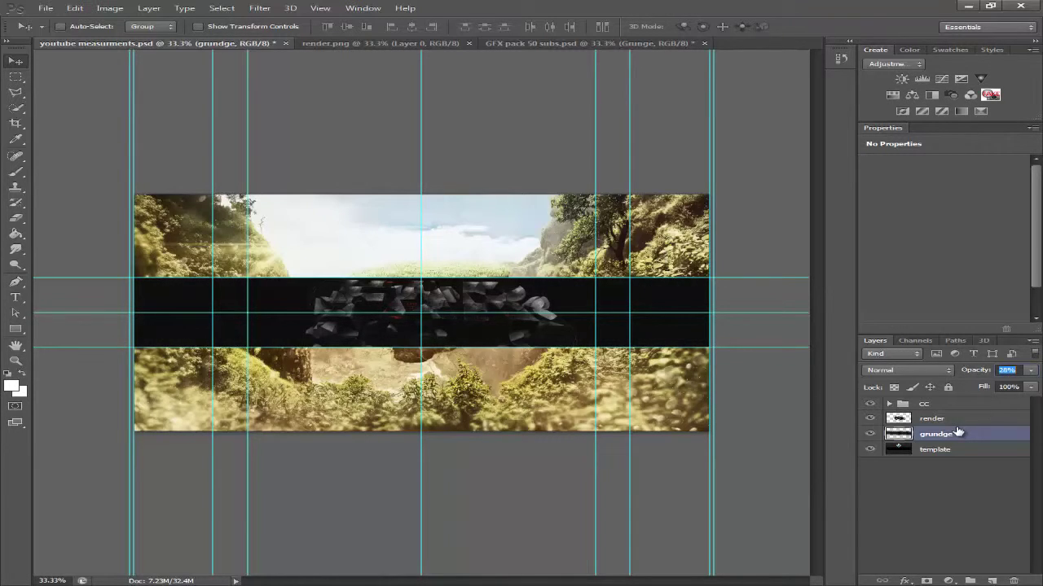
- Hide the first Grunge layer in GFX pack 50 subs.psd and collapse the Grundge group
left_click(595, 43)
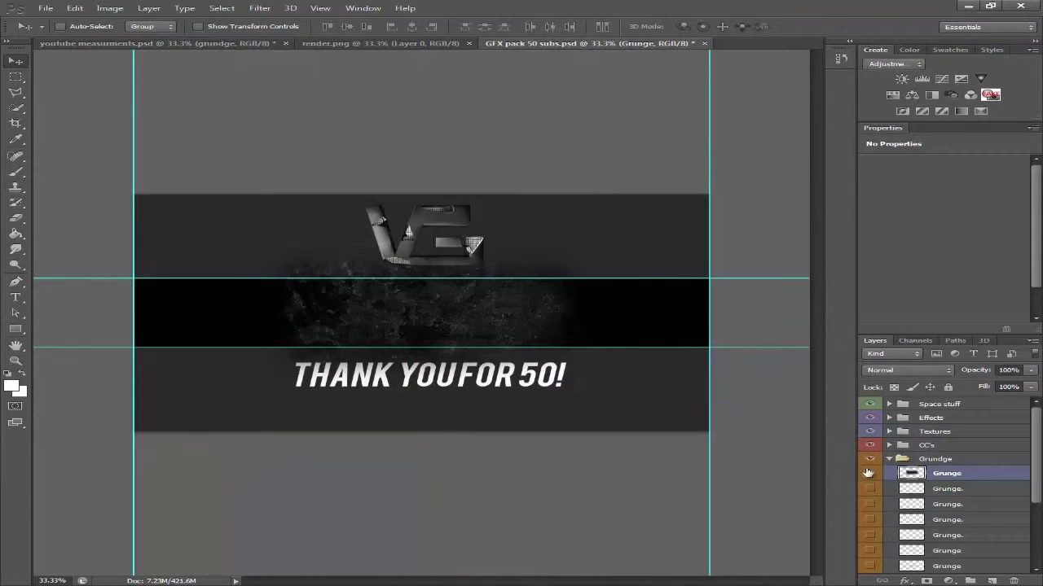
left_click(868, 473)
left_click(889, 460)
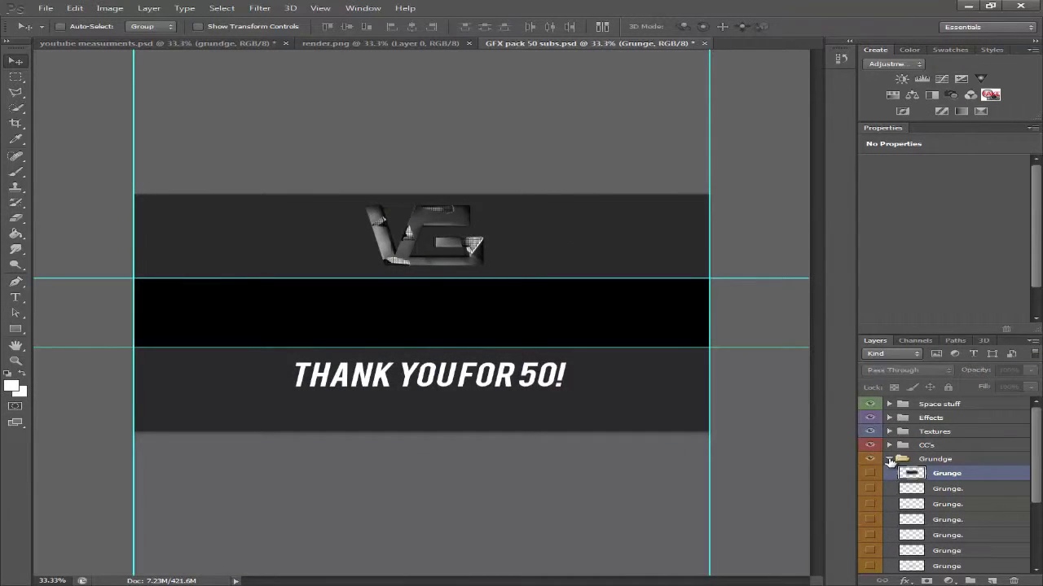
left_click(889, 459)
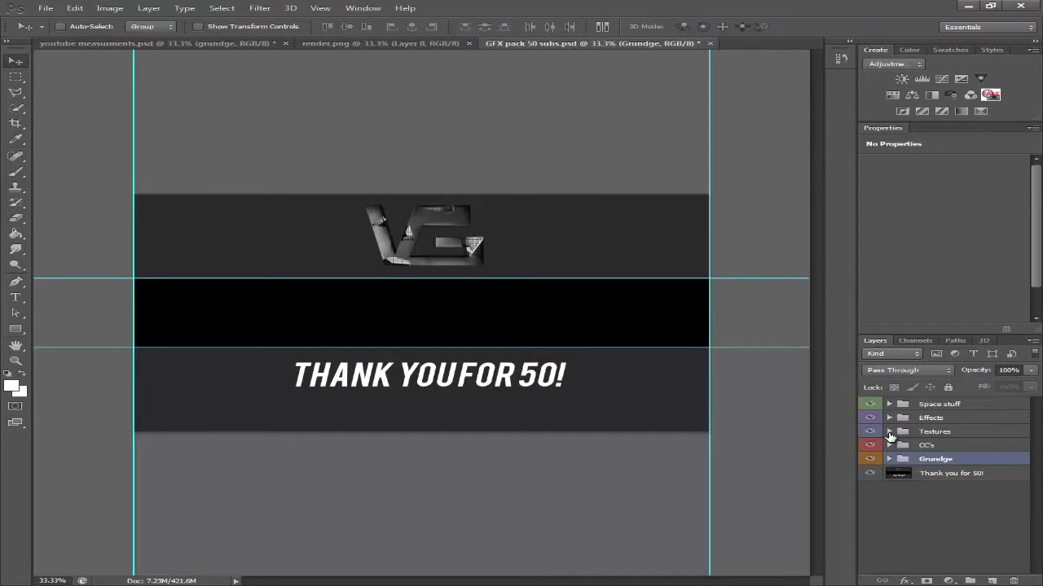
- Show the first texture of the Textures group and copy it into youtube measurments.psd, placing it directly above the render layer
left_click(890, 433)
left_click(871, 451)
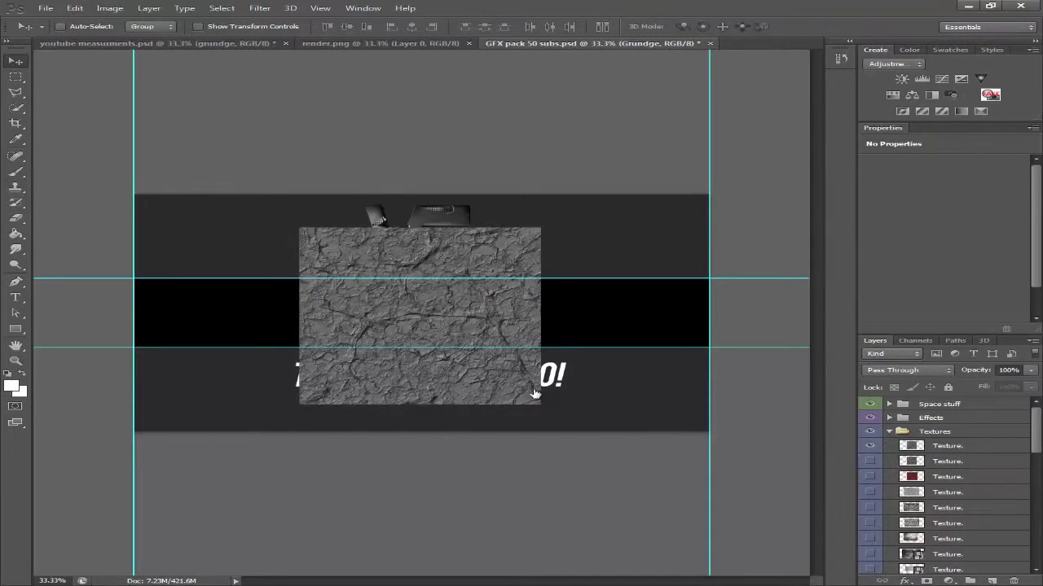
left_click(945, 445)
left_click_drag(328, 220, 303, 208)
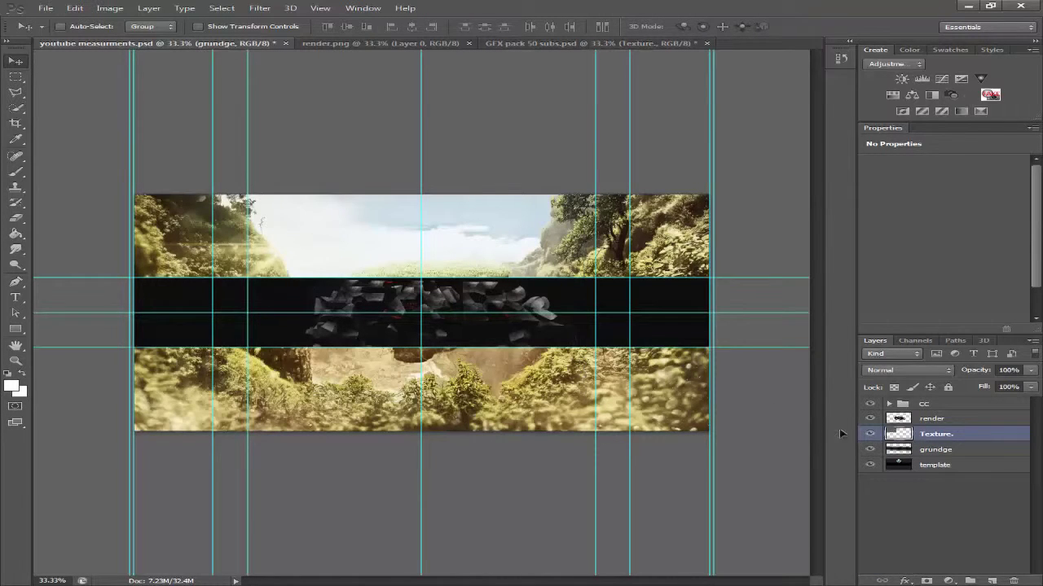
left_click_drag(968, 440, 957, 414)
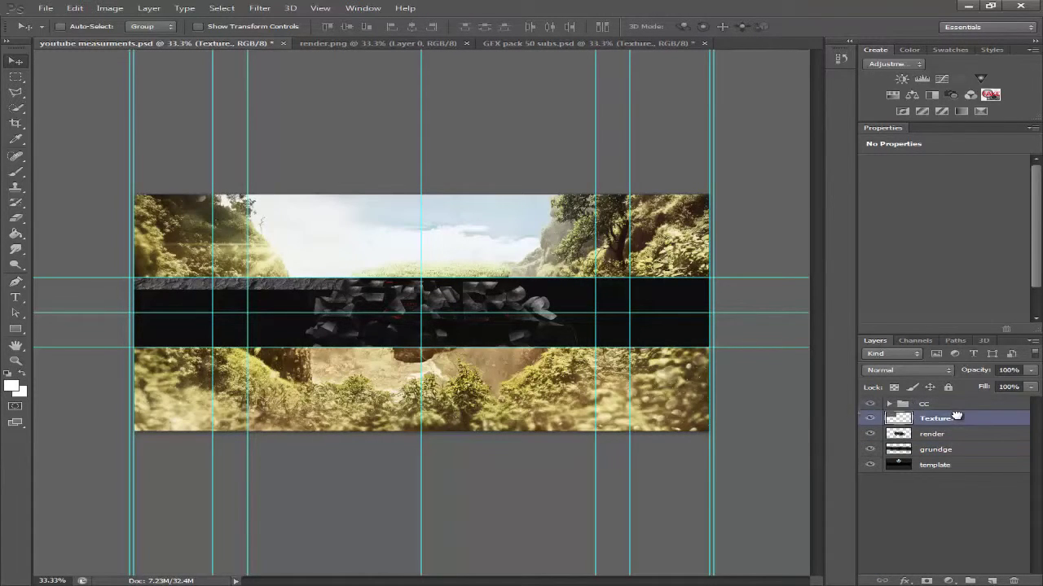
- Move the rock texture over the render in the banner's middle strip and enlarge it to cover the whole render
left_click_drag(321, 299, 482, 356)
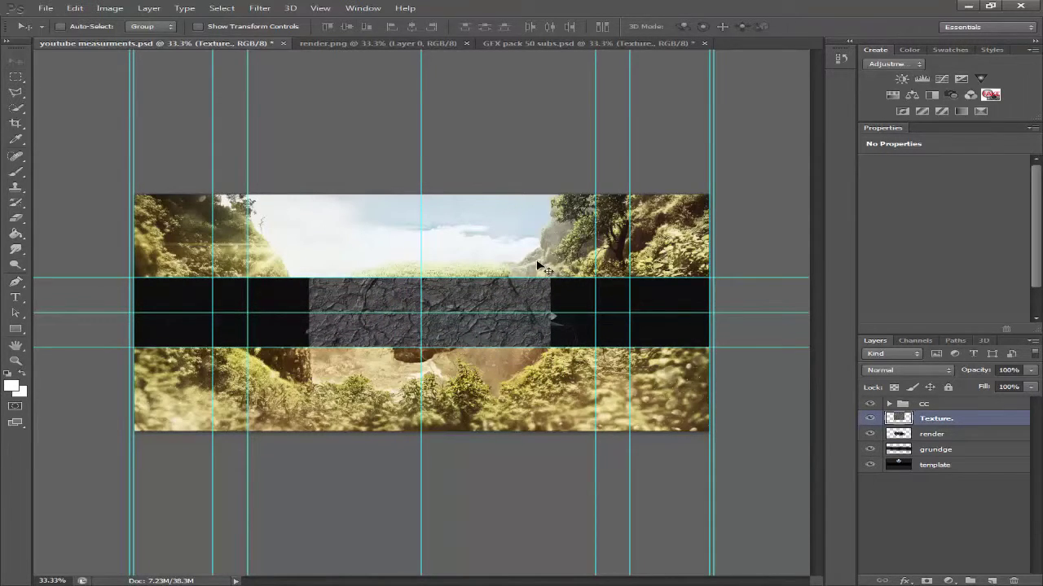
key("ctrl+t")
left_click_drag(555, 177, 587, 156)
key("Return")
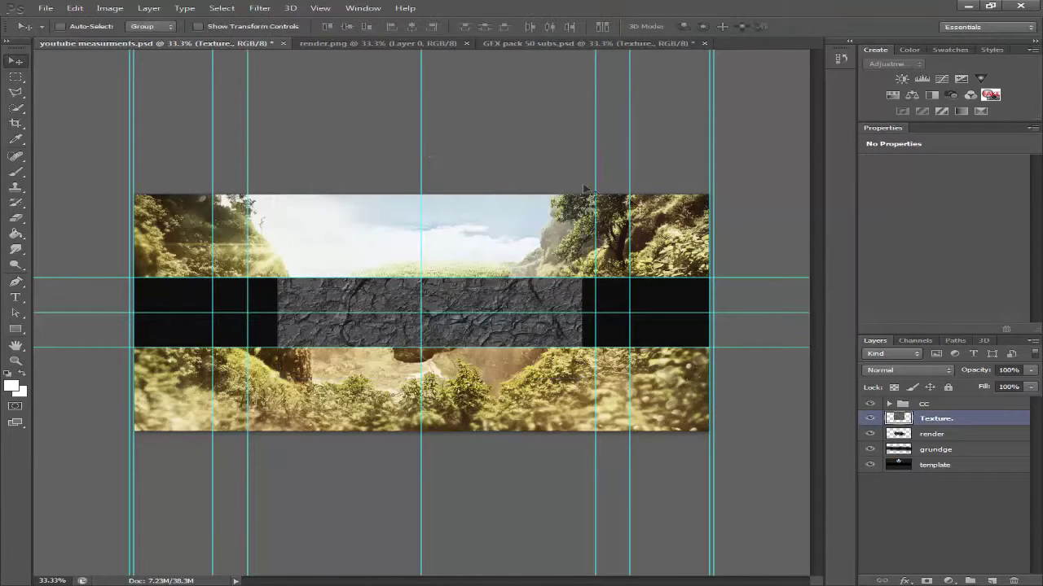
- Set the texture layer's blend mode to Overlay and its opacity to 60%
left_click(926, 370)
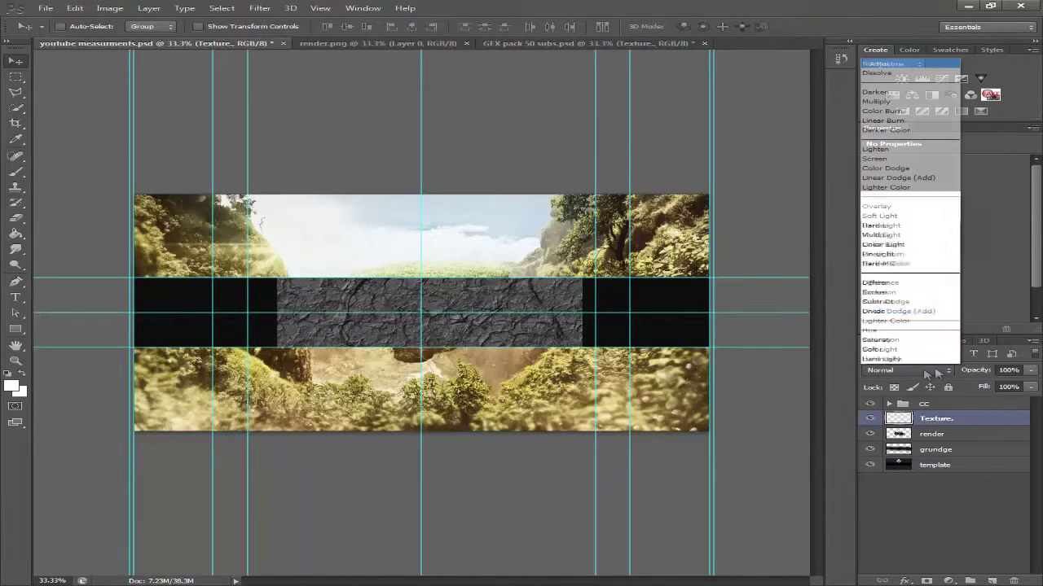
left_click(901, 207)
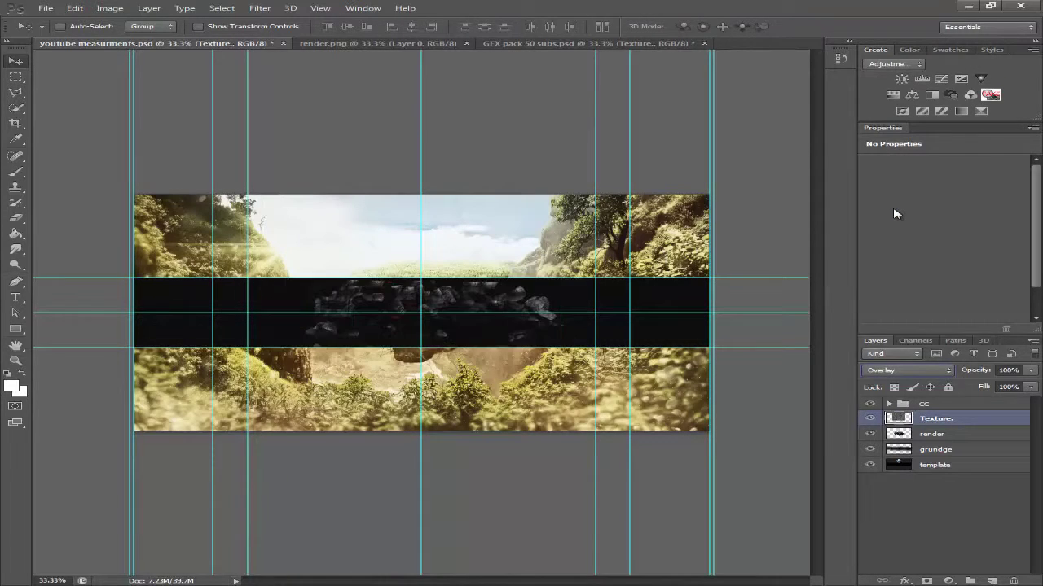
left_click(1028, 370)
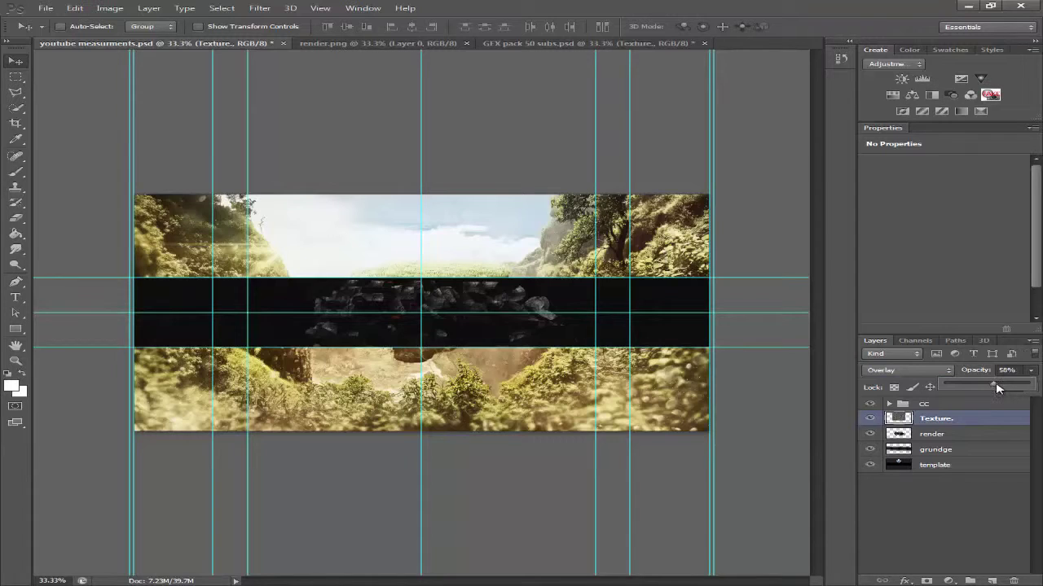
left_click_drag(993, 388, 1001, 389)
left_click(1028, 373)
- Group the Texture and render layers of youtube measurments.psd and name the group "render"
left_click(937, 434, "shift")
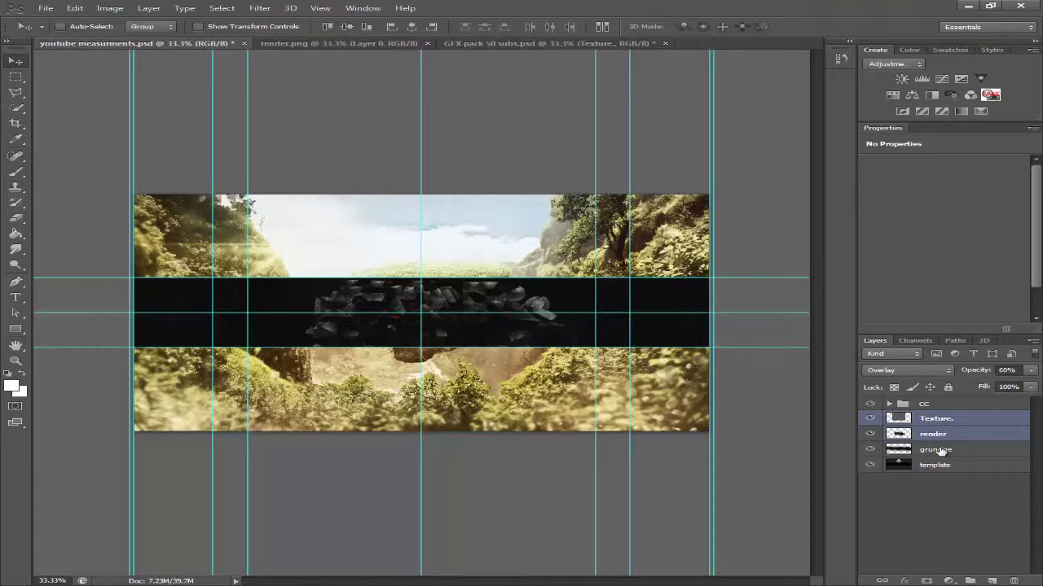
key("ctrl+g")
double_click(935, 418)
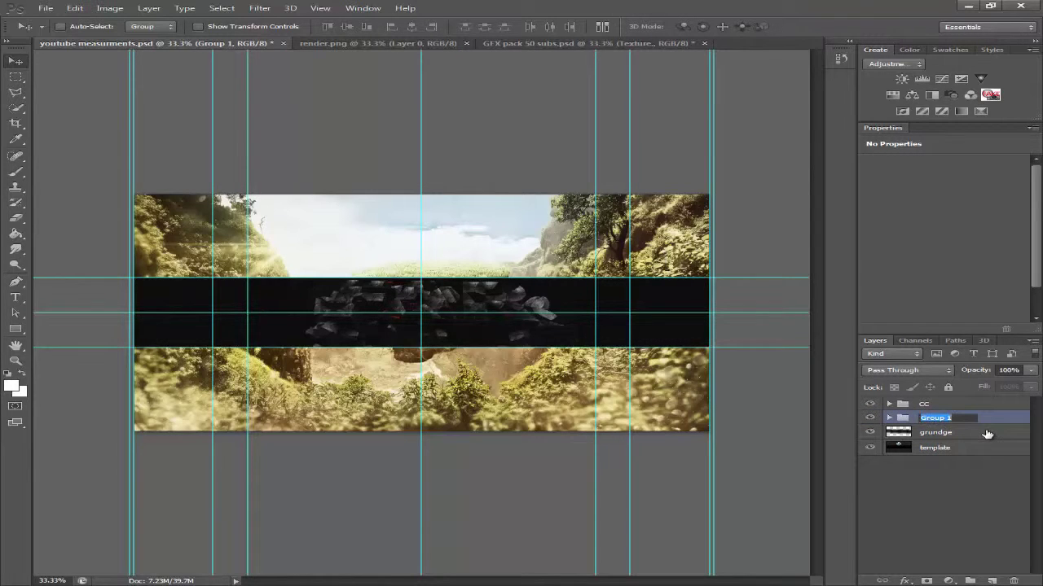
type("render")
key("Return")
- Mask the Texture layer to the outline of the render layer, and collapse the render group
left_click(889, 418)
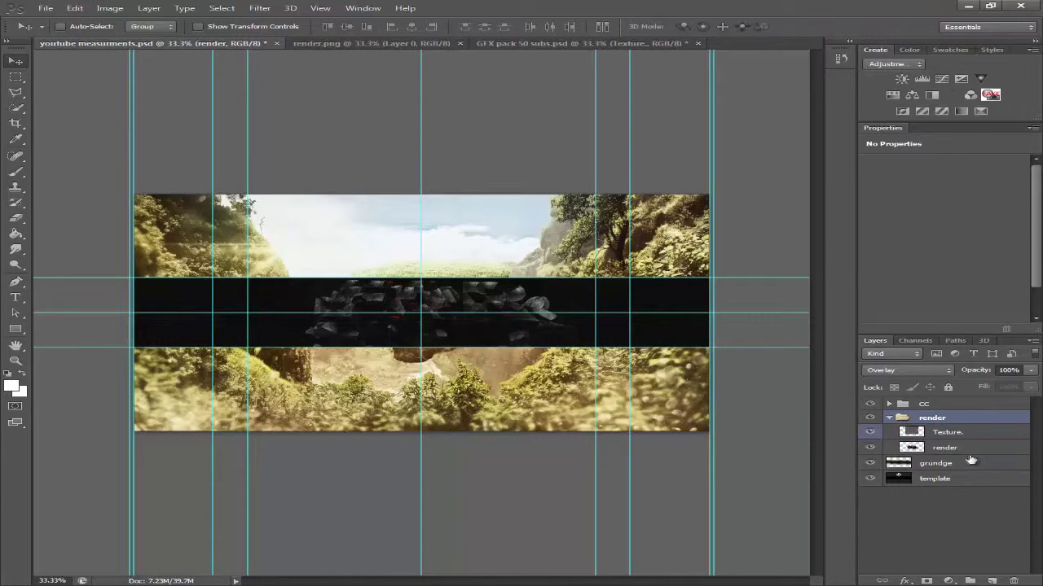
key("alt+bracketleft")
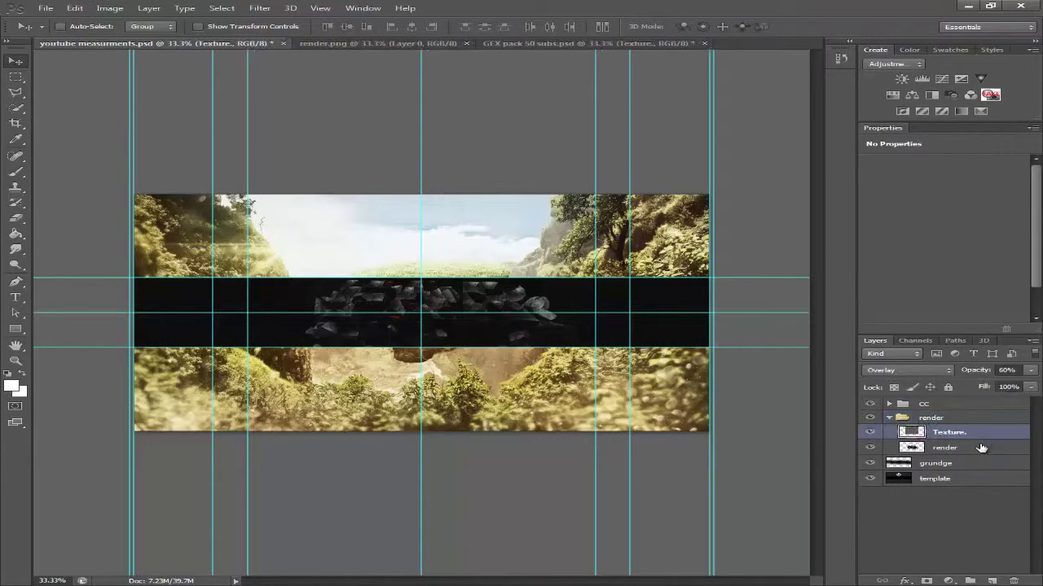
left_click(911, 449, "ctrl")
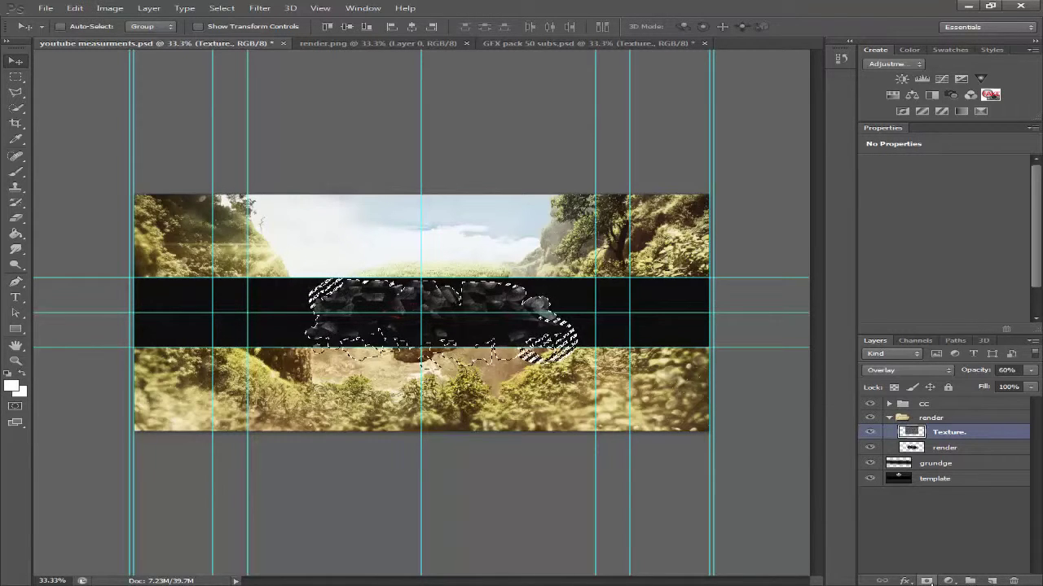
left_click(927, 581)
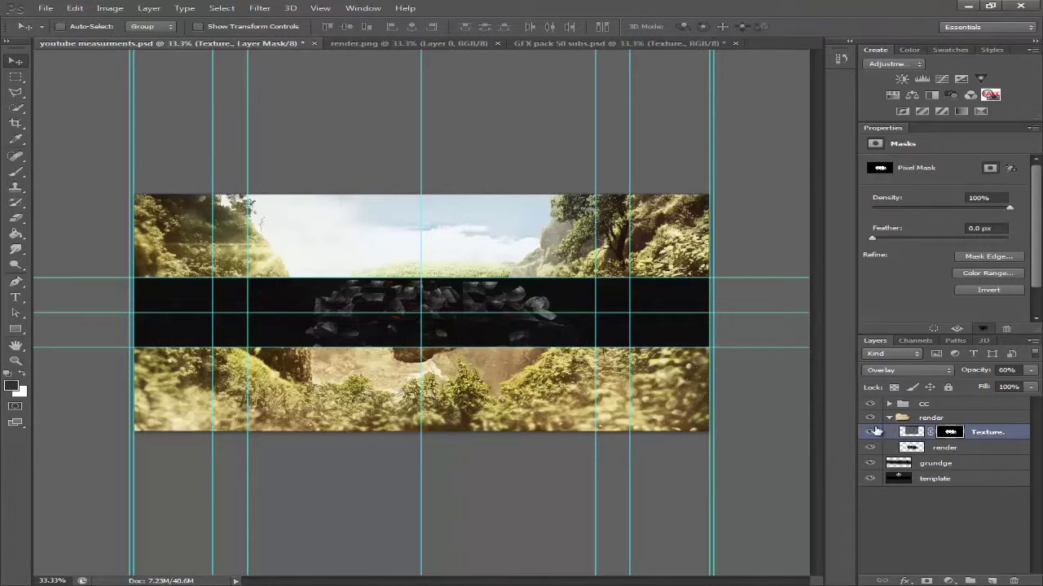
left_click(891, 421)
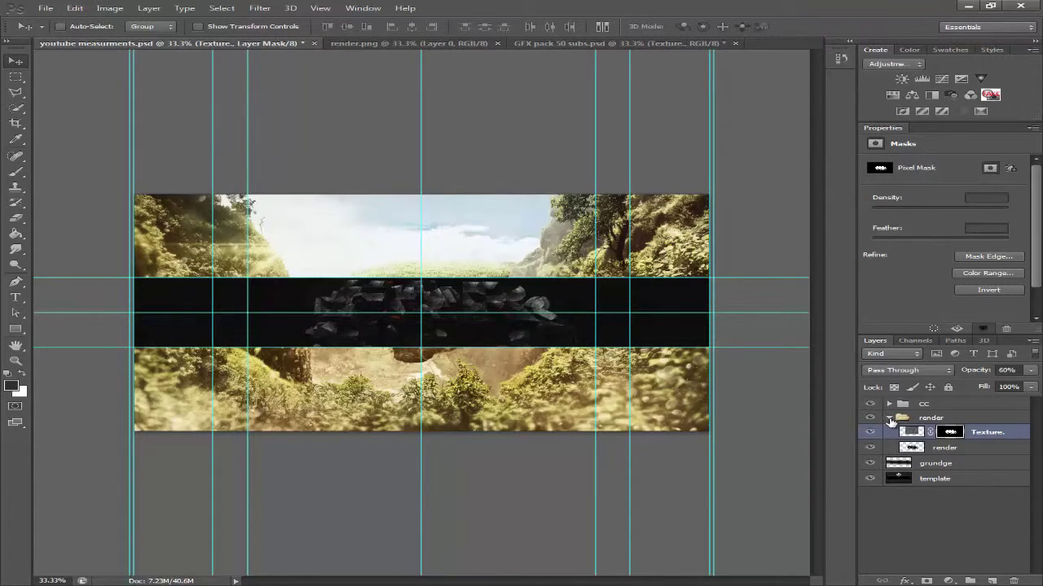
left_click(889, 420)
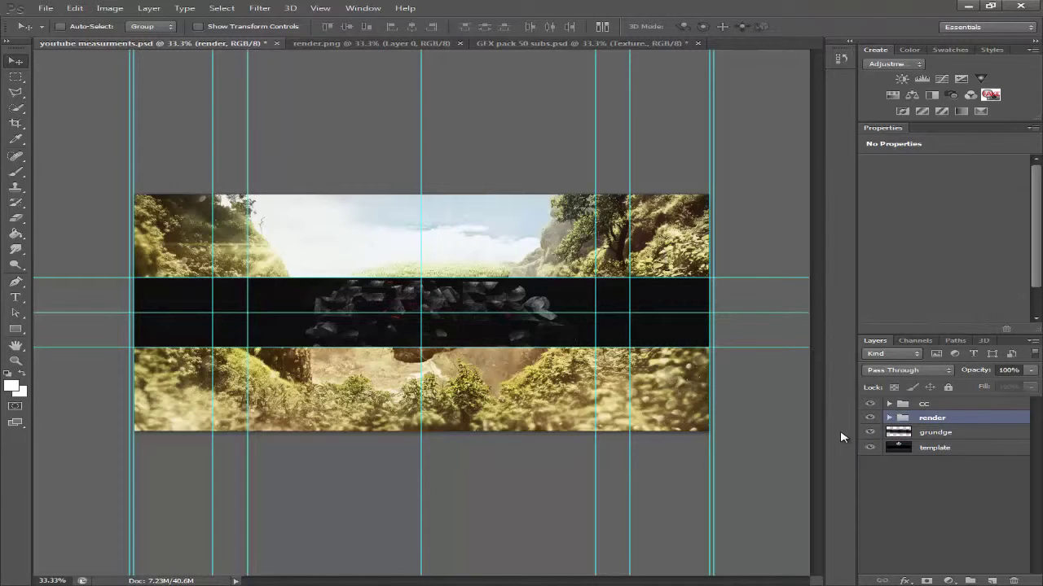
- Hide the first texture in GFX pack 50 subs.psd and collapse the Textures group
left_click(583, 43)
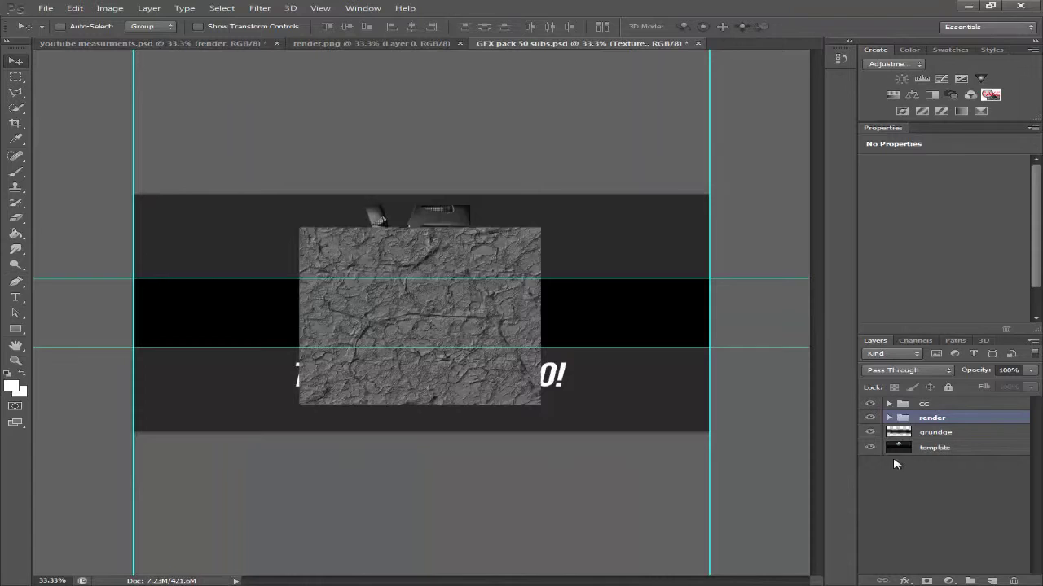
left_click(870, 446)
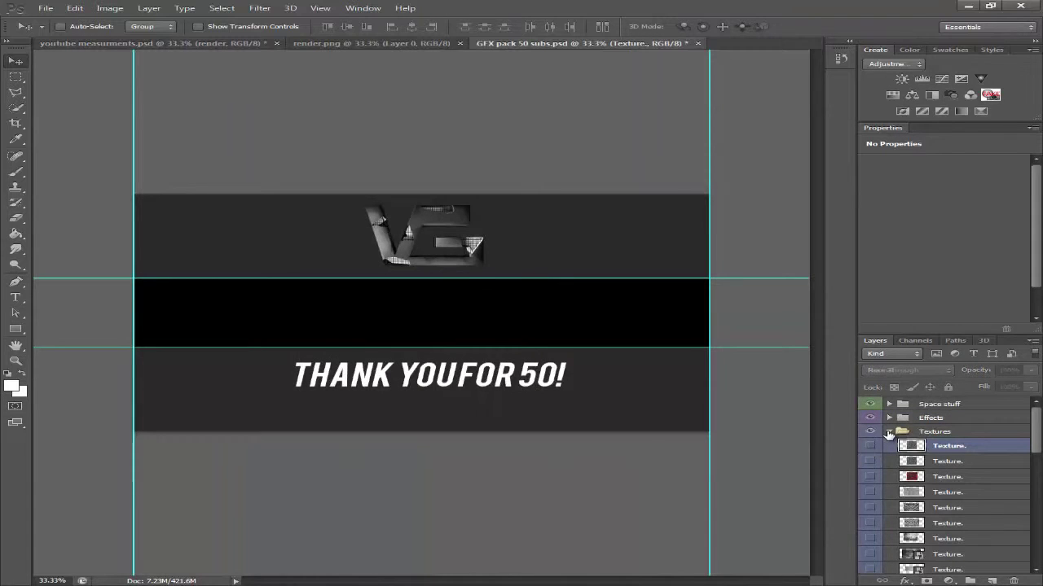
left_click(889, 431)
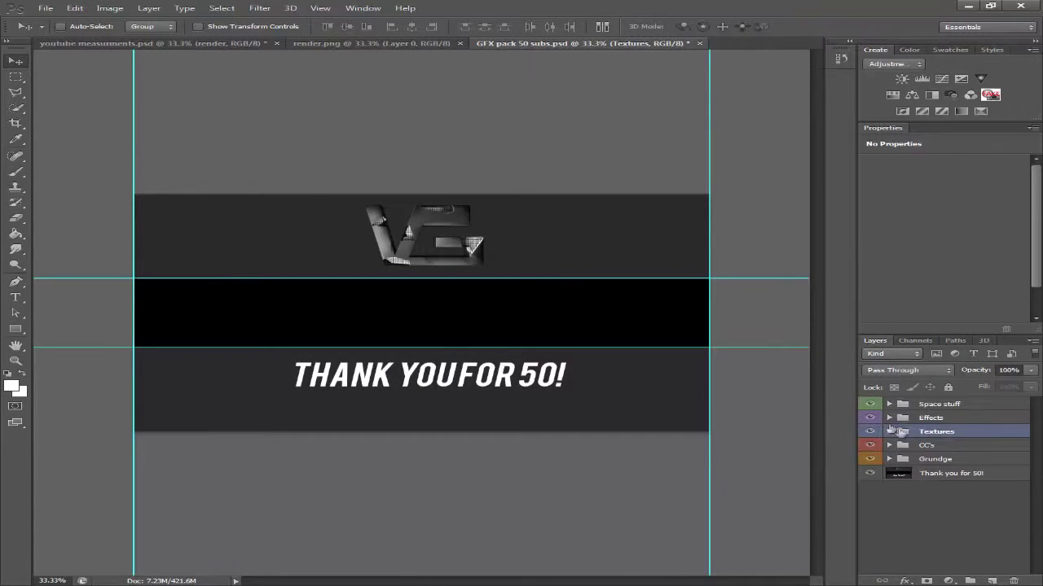
- Show the second Grunge layer of the Grundge group and copy it into youtube measurments.psd, placing it directly above the grundge layer
left_click(216, 42)
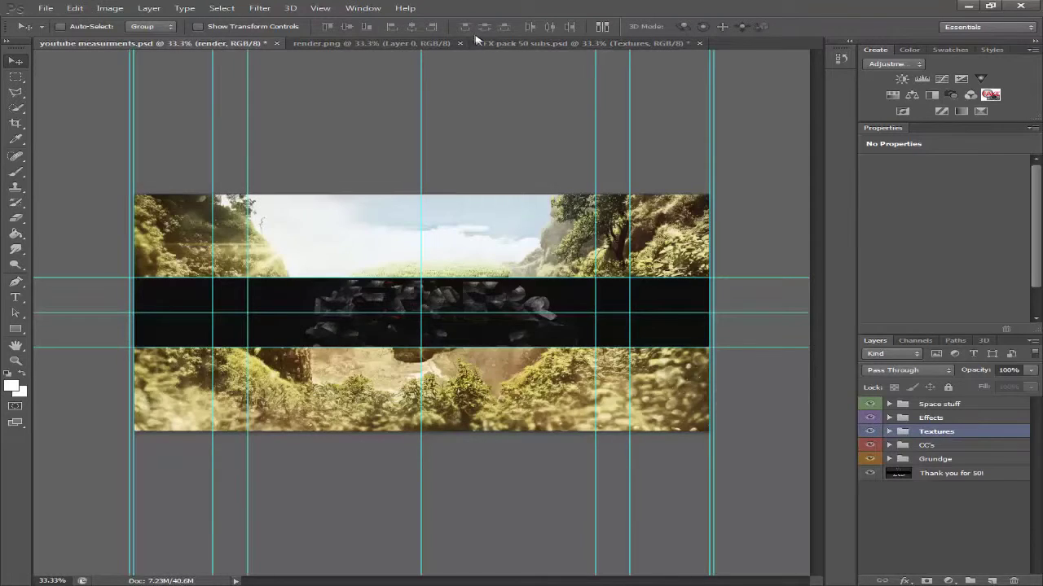
left_click(505, 42)
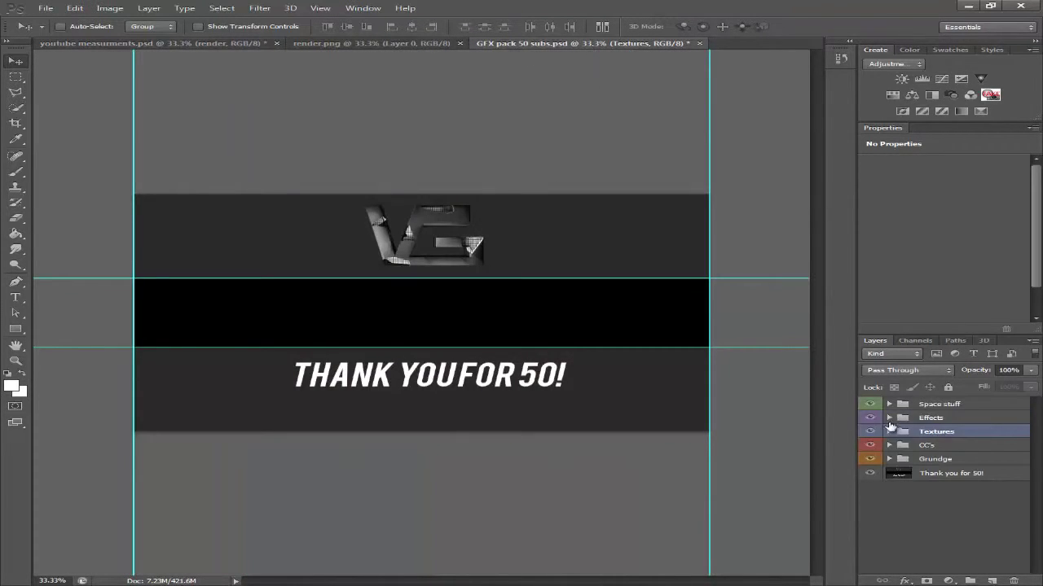
left_click(889, 460)
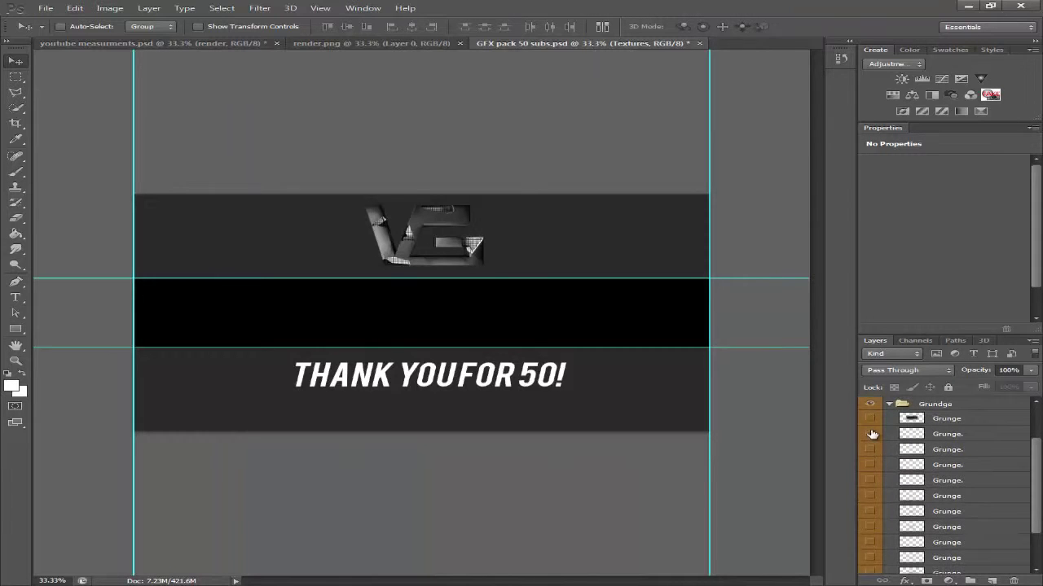
left_click(870, 435)
left_click(871, 449)
left_click(871, 439)
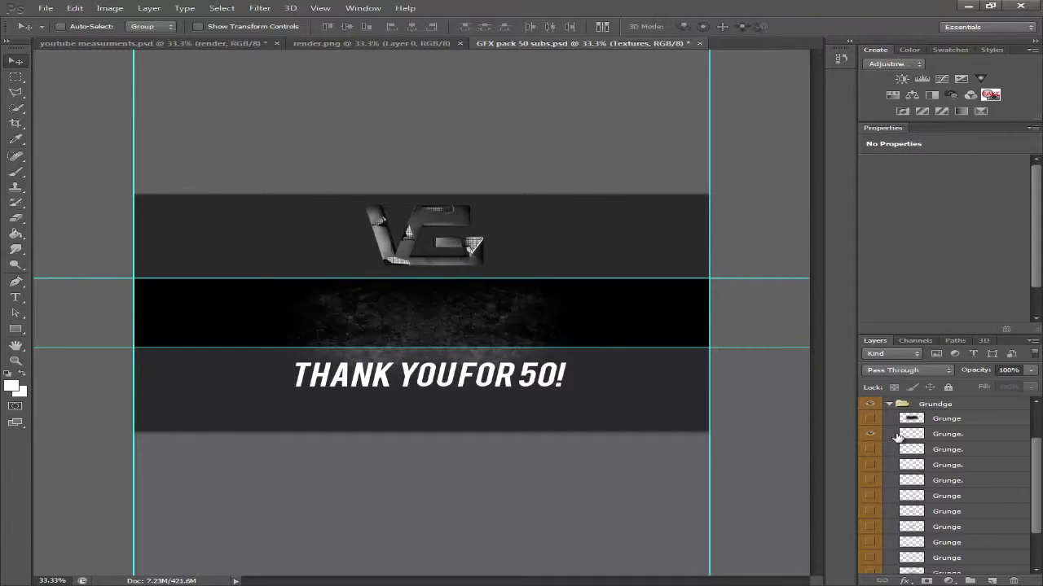
left_click(330, 275, "ctrl")
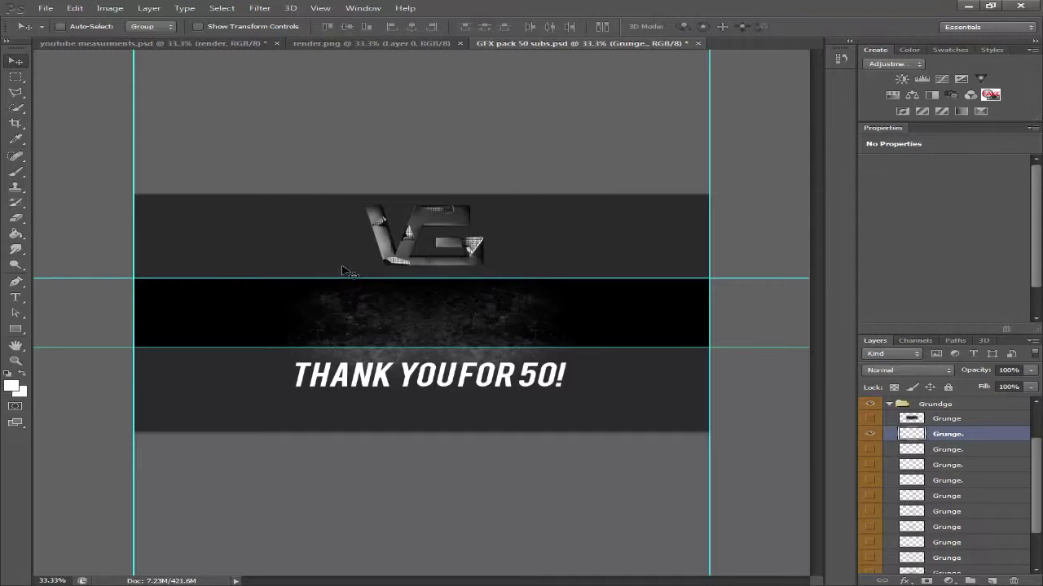
left_click_drag(368, 271, 375, 237)
mouse_move(952, 420)
left_mouse_down()
mouse_move(955, 456)
mouse_move(954, 424)
mouse_move(970, 426)
left_mouse_up()
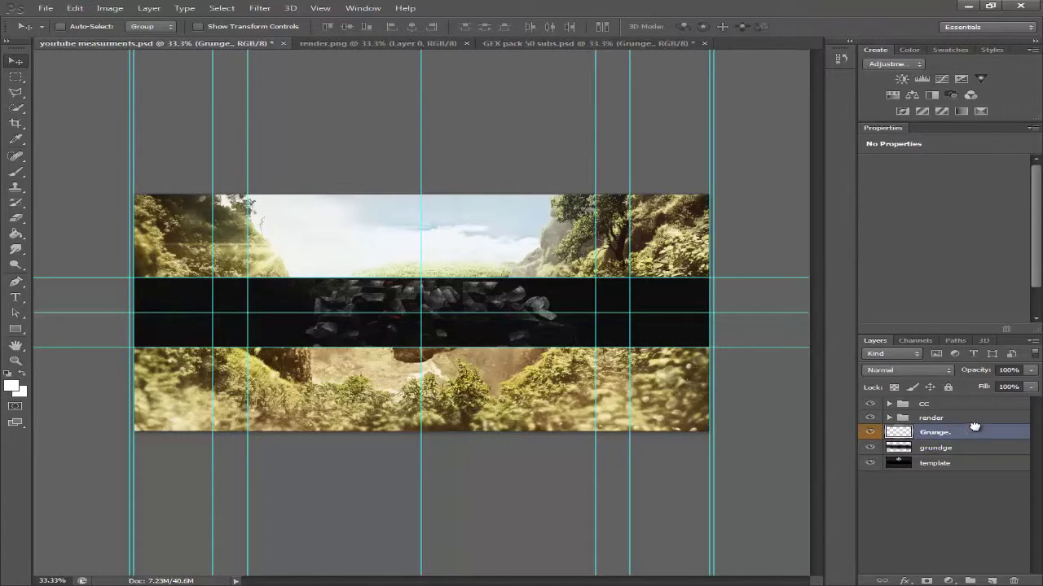
- Duplicate the Grunge layer sideways so both copies span the banner's middle strip, and merge the two copies into one layer
left_click_drag(379, 303, 537, 343)
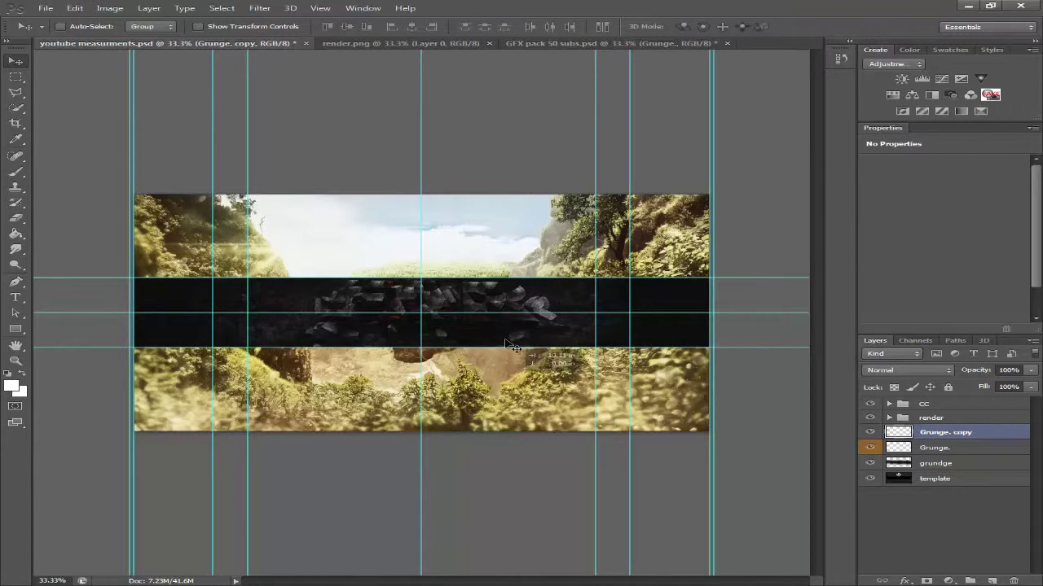
left_click(950, 448, "shift")
right_click(950, 448)
left_click(961, 297)
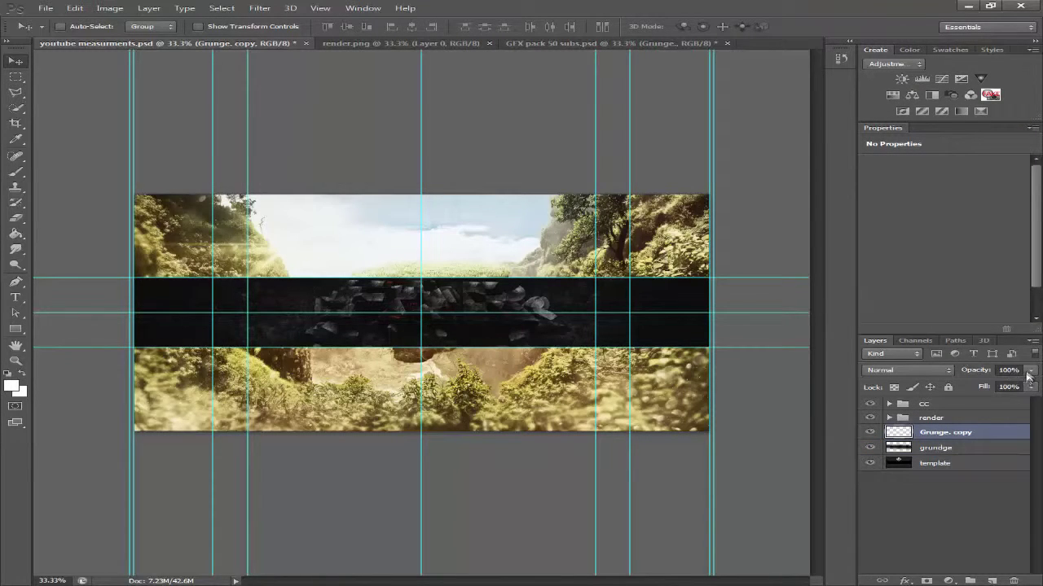
- Set the merged Grunge layer's blend mode to Exclusion and its opacity to 25%
left_click(929, 377)
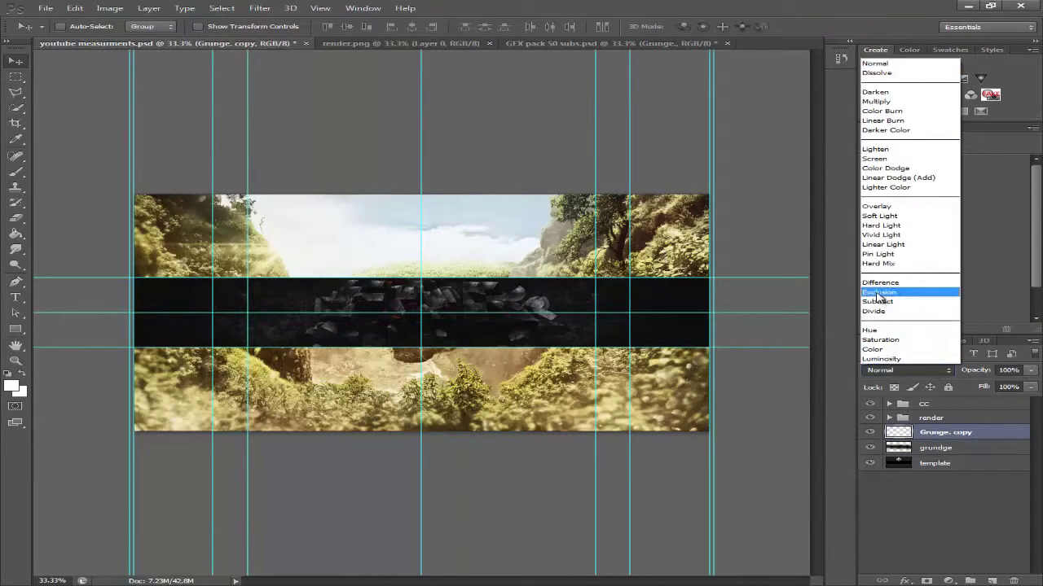
left_click(896, 293)
left_click(1032, 372)
left_click_drag(990, 387, 992, 388)
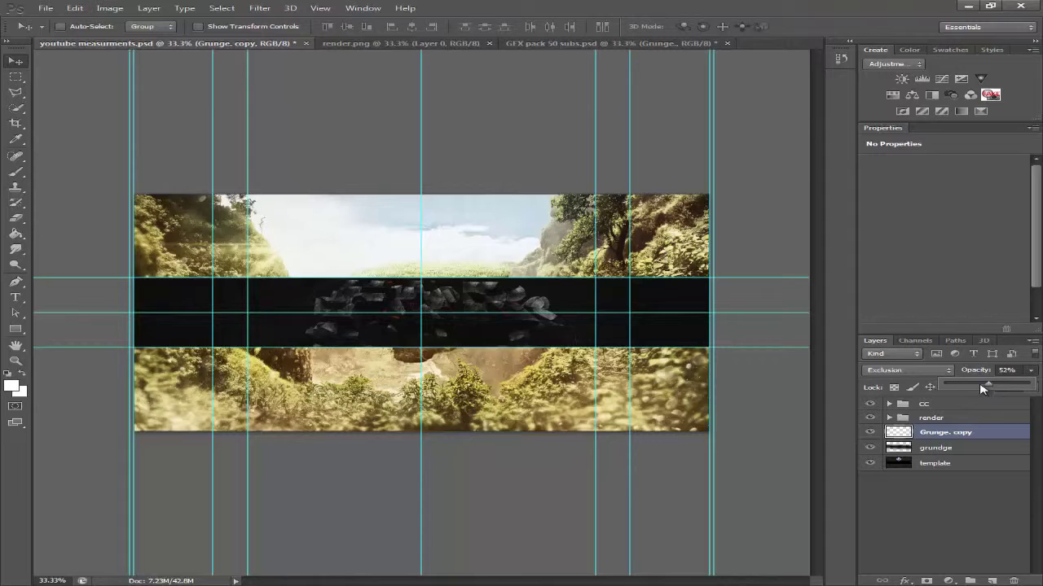
left_click(1031, 371)
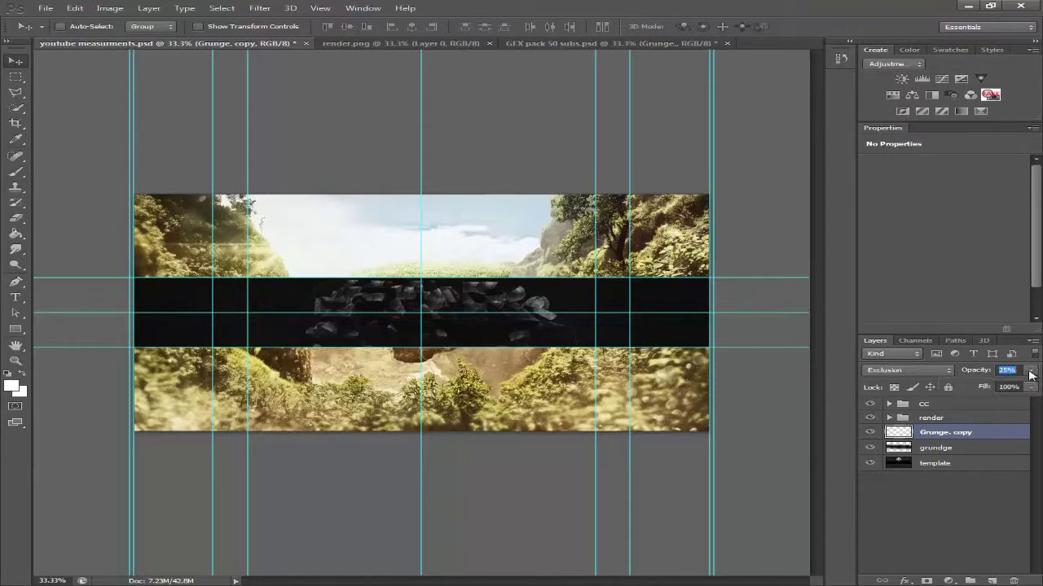
- Group the merged Grunge layer with the grundge layer and name the group "grundge"
left_click(939, 449, "shift")
key("ctrl+g")
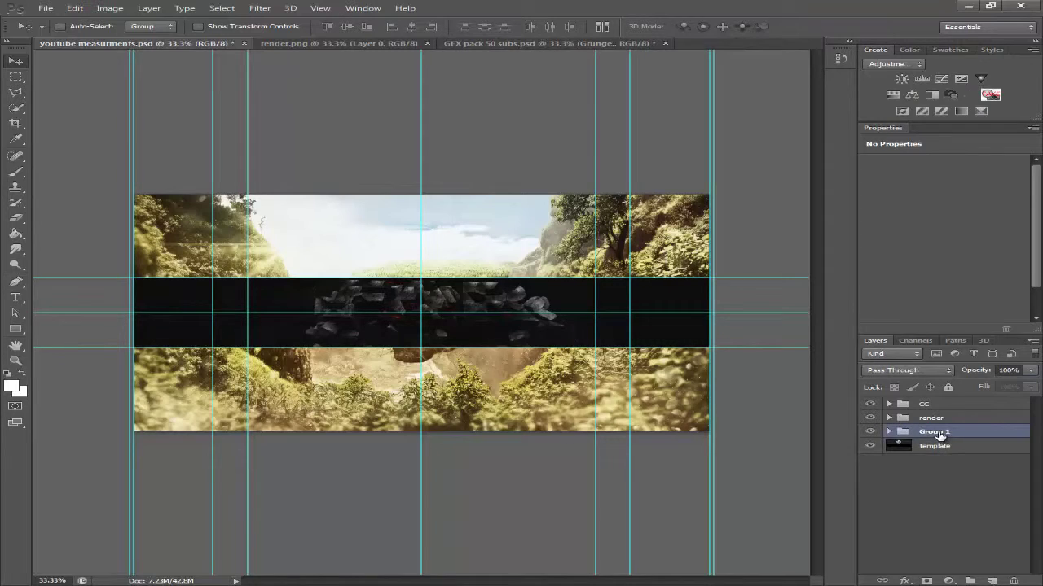
double_click(943, 433)
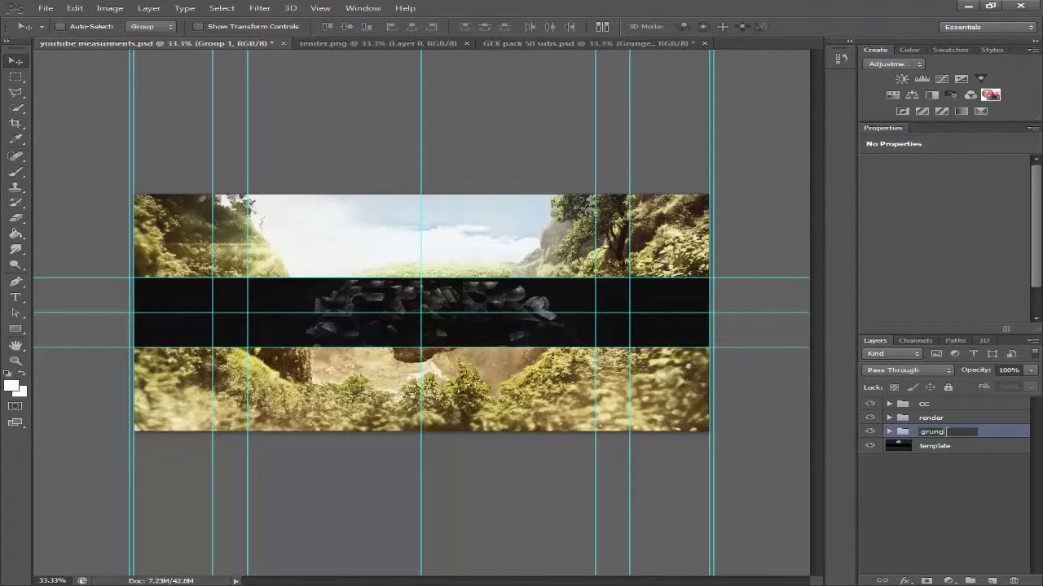
key("Return")
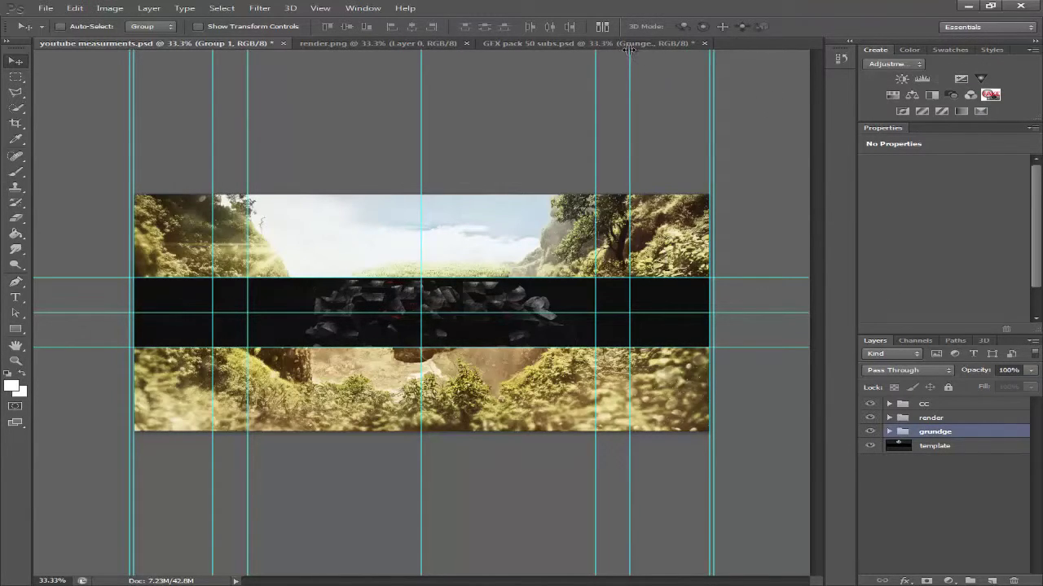
- Hide the second Grunge layer in GFX pack 50 subs.psd and collapse the Grundge group
left_click(630, 46)
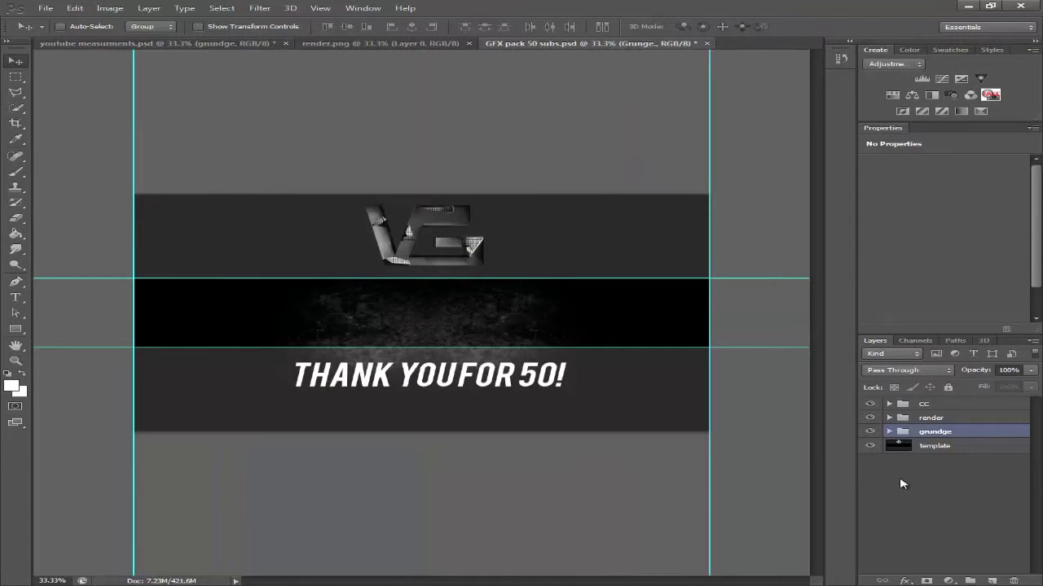
left_click(872, 489)
scroll(879, 489, "down", 2)
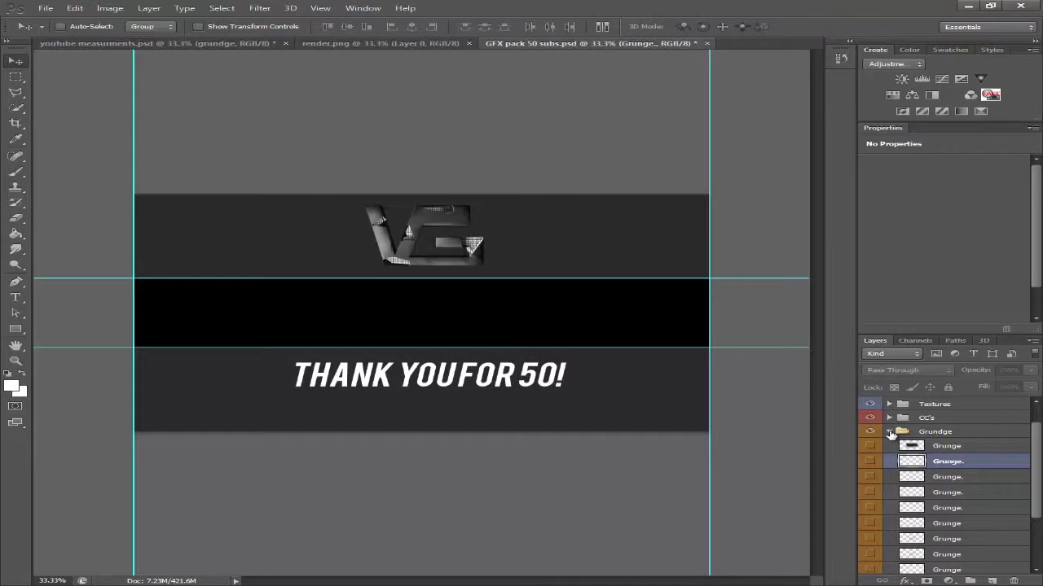
left_click(890, 432)
- Expand the Effects group and preview its first effect layers one at a time, hiding each one again
left_click(889, 418)
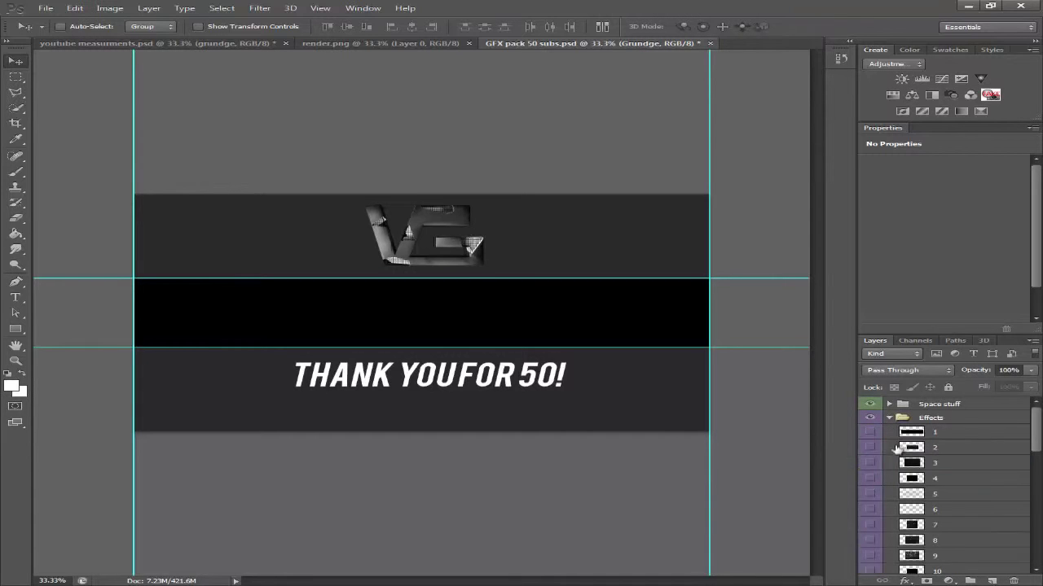
left_click(870, 447)
left_click(870, 447)
left_click(870, 462)
left_click(870, 462)
left_click(870, 447)
left_click(869, 435)
left_click(870, 462)
left_click(870, 462)
left_click(870, 447)
left_click(870, 478)
left_click(872, 482)
scroll(873, 482, "down", 1)
left_click(872, 482)
left_click(876, 496)
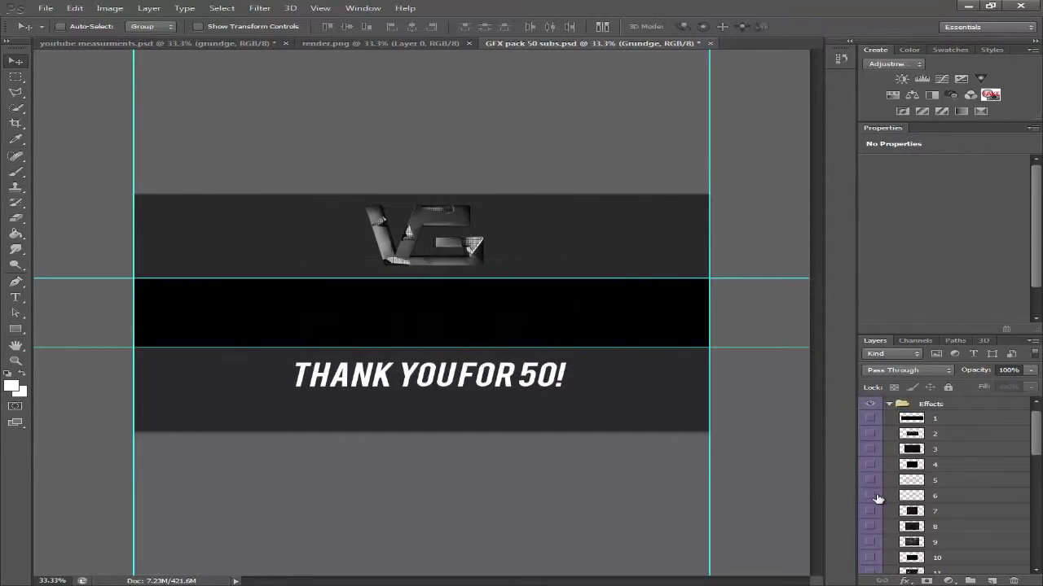
- Show effect 6 and copy it into youtube measurments.psd directly above the grundge group, positioned over the banner's middle strip
left_click(871, 496)
left_click(902, 495)
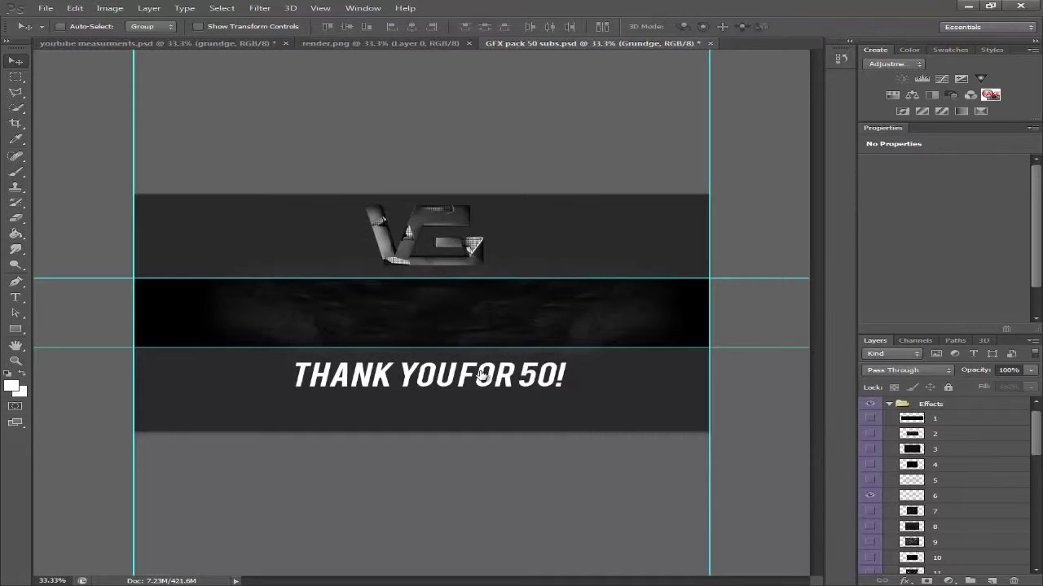
left_click_drag(538, 318, 298, 190)
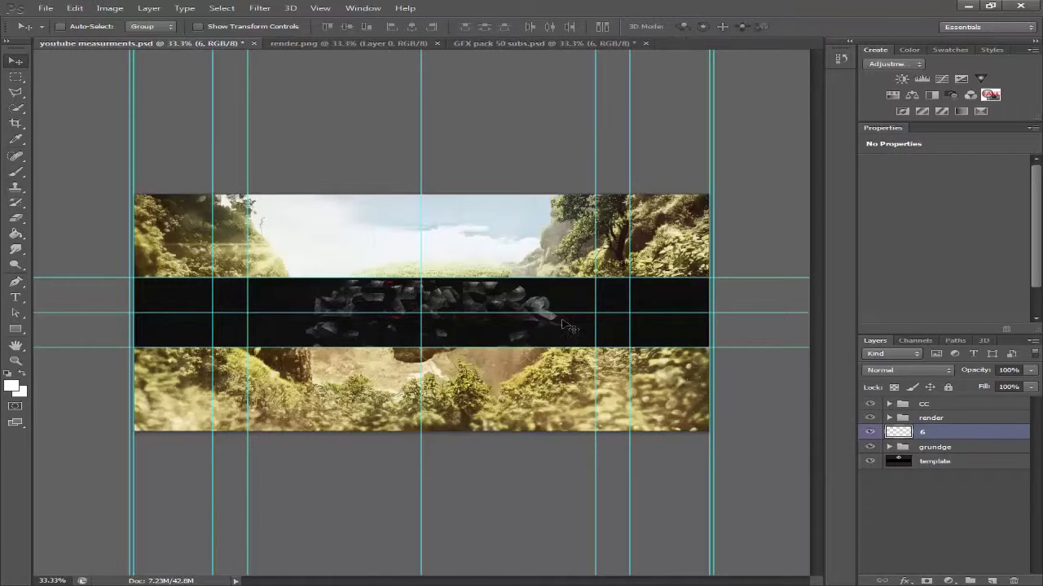
left_click_drag(356, 299, 575, 407)
- Set layer 6's opacity to 25% and its blend mode to Exclusion
left_click_drag(1028, 373, 969, 388)
left_click(913, 372)
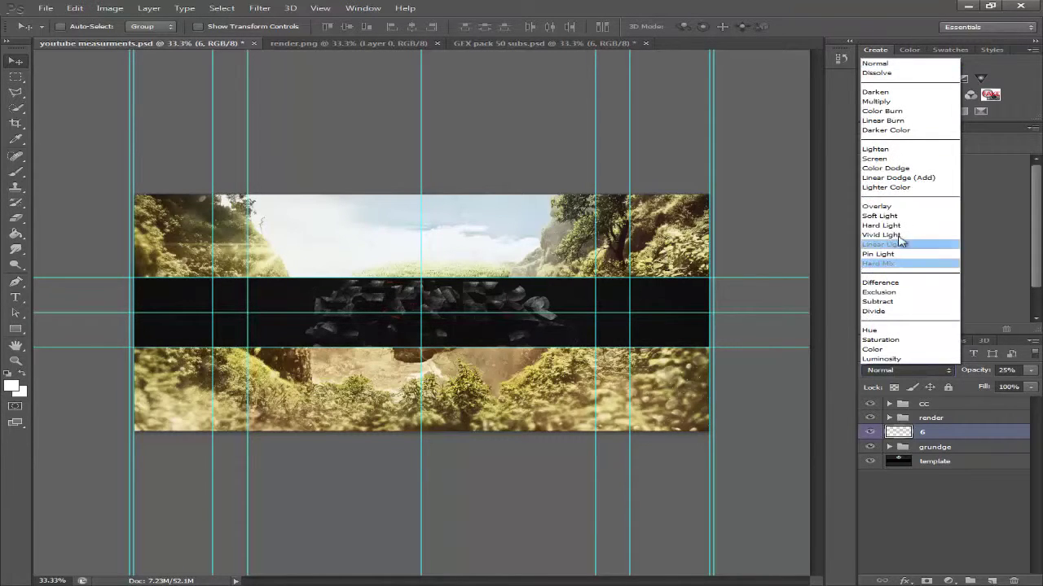
left_click(889, 295)
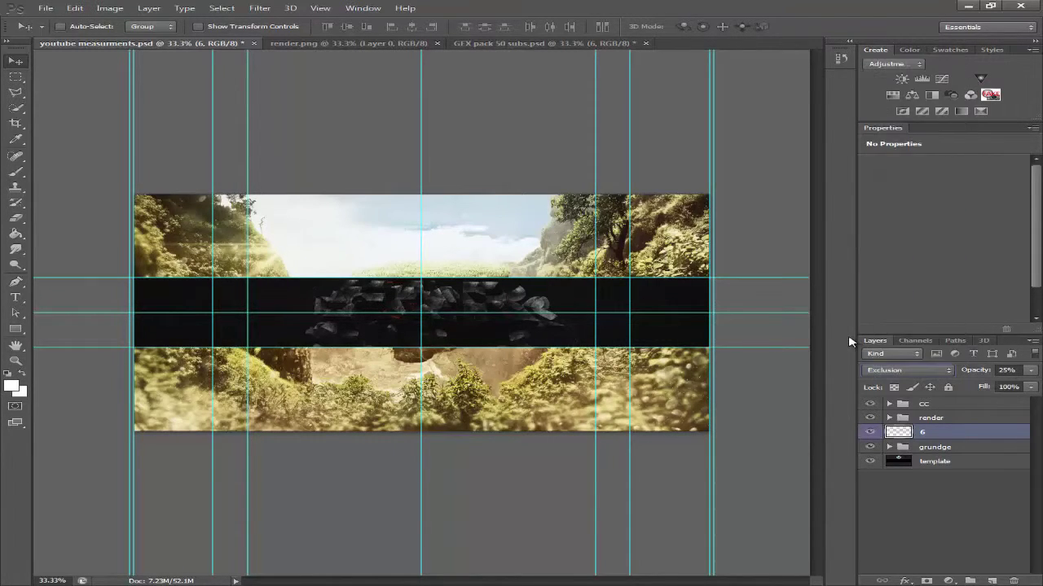
- Preview the layers that follow effect 6 in the Effects group of GFX pack 50 subs.psd, one at a time
left_click(498, 43)
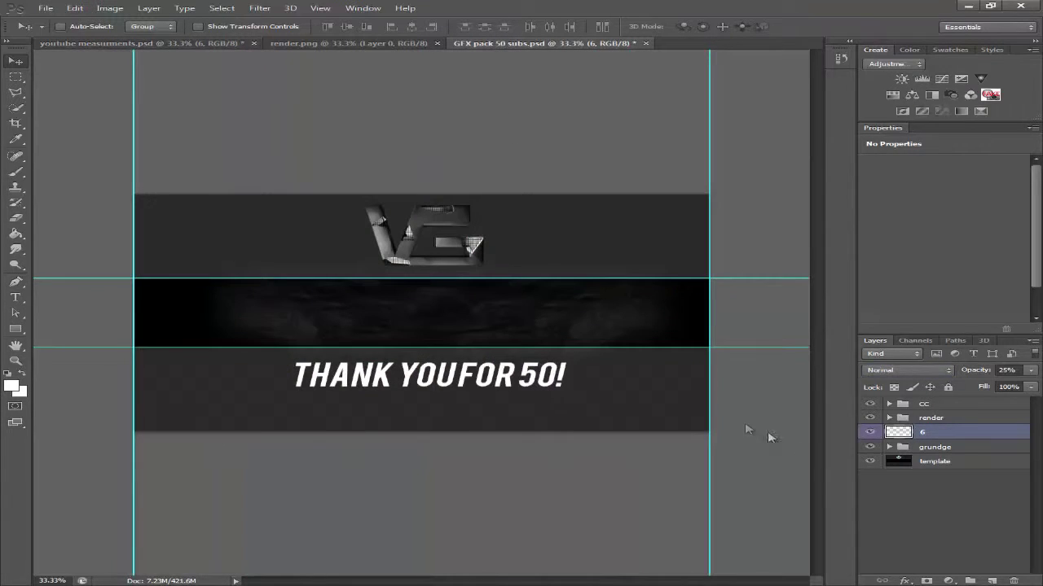
left_click(868, 511)
scroll(880, 506, "down", 1)
left_click(869, 498)
left_click(869, 498)
left_click(870, 513)
left_click(869, 513)
scroll(872, 511, "down", 2)
left_click(870, 512)
left_click(870, 494)
- Show effect 9 and copy it into youtube measurments.psd, directly above layer 6
left_click(870, 474)
left_click(870, 474)
left_click(870, 474)
left_click_drag(330, 263, 276, 159)
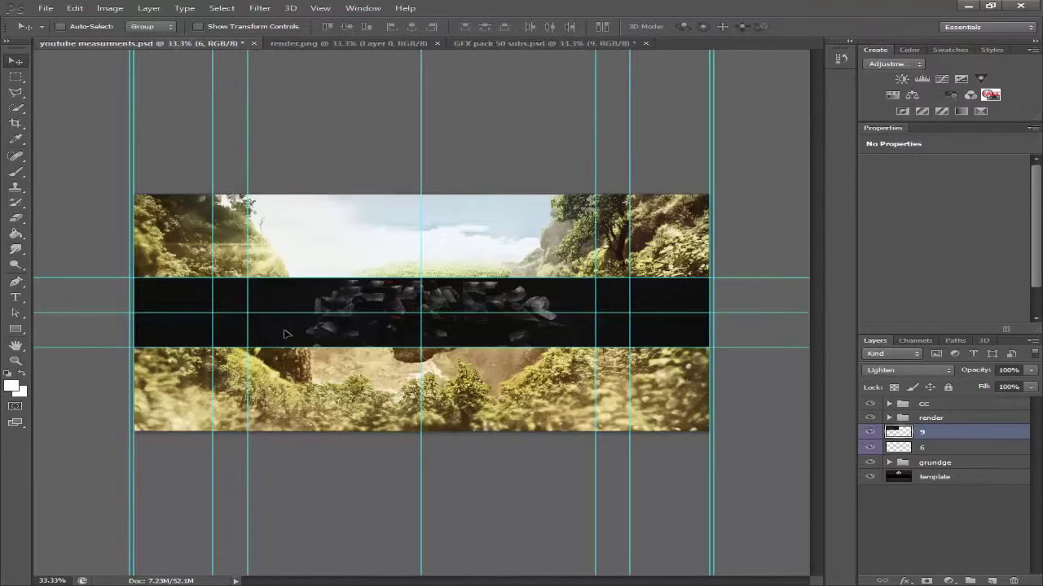
- Move layer 9 to the banner's left edge, duplicate it, and place the horizontally flipped copy against the right edge
left_click_drag(314, 303, 352, 400)
key("ctrl+j")
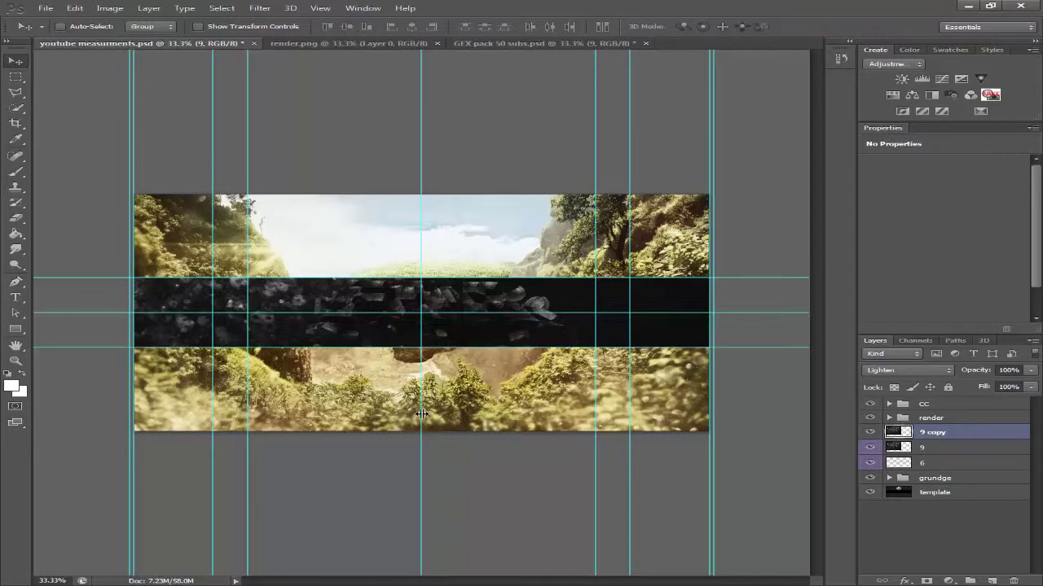
key("ctrl+t")
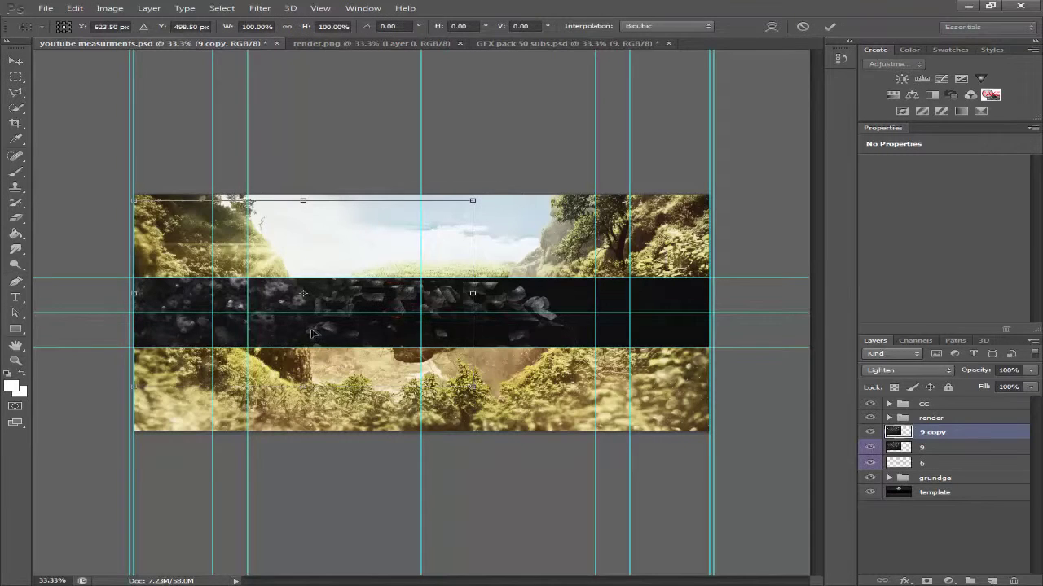
right_click(312, 333)
left_click(373, 508)
left_click_drag(330, 328, 551, 336)
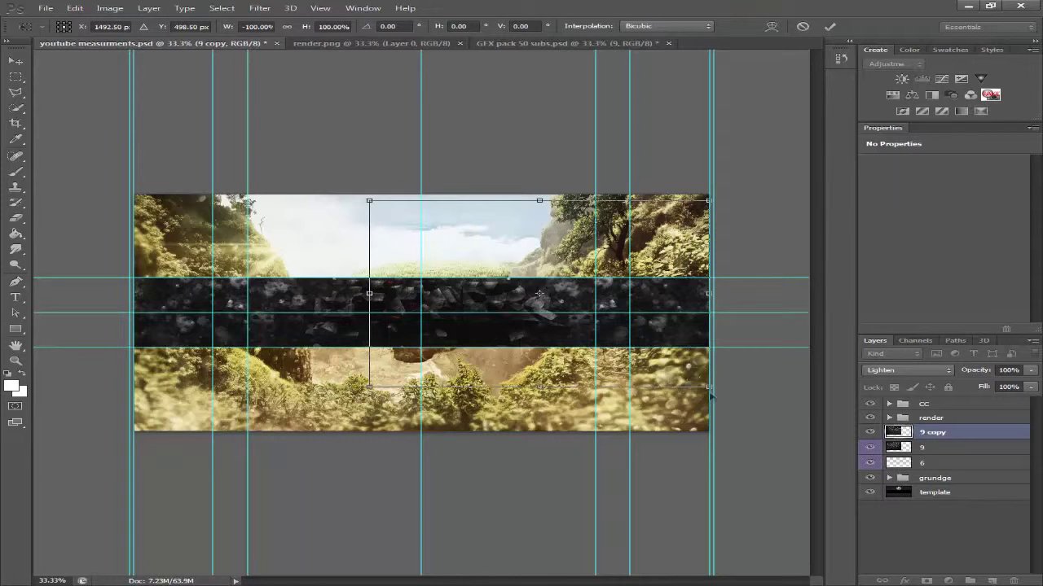
key("Return")
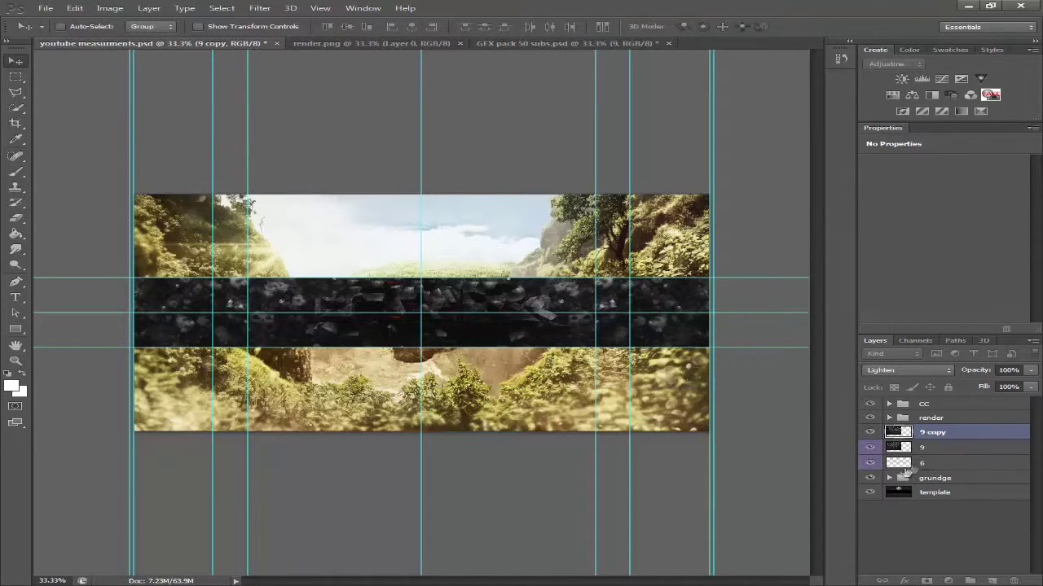
- Merge layer 9 and its flipped copy into a single layer
key("alt+bracketleft")
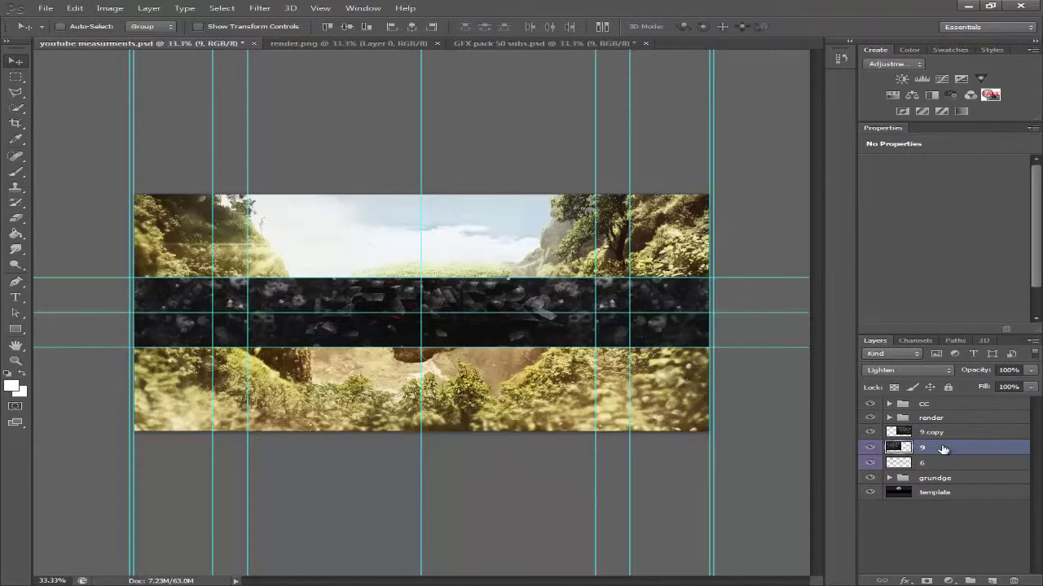
key("alt+shift+bracketright")
right_click(945, 448)
left_click(924, 296)
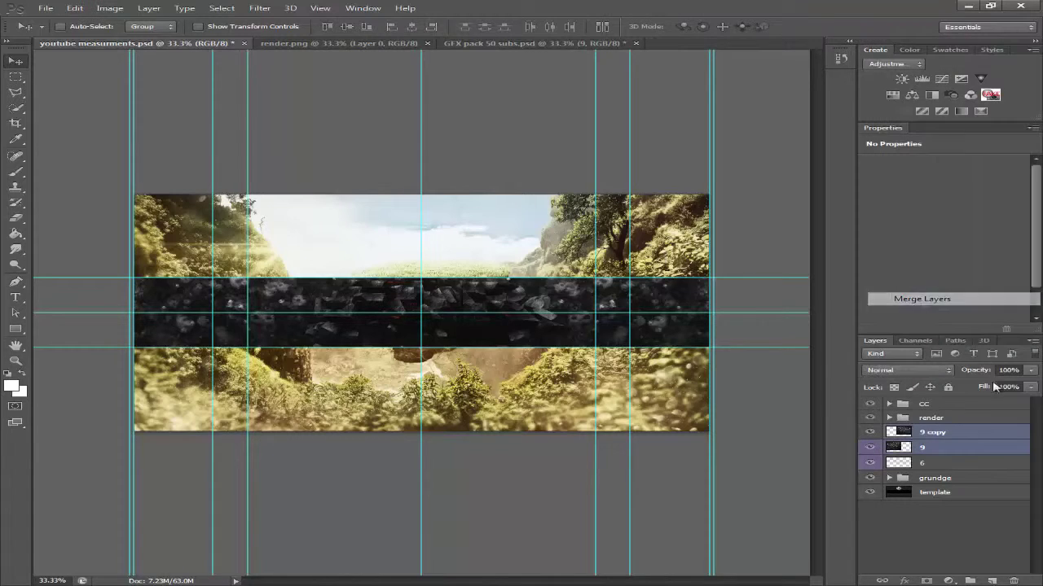
- Set the merged layer's blend mode to Exclusion and its opacity to 18%
left_click(937, 370)
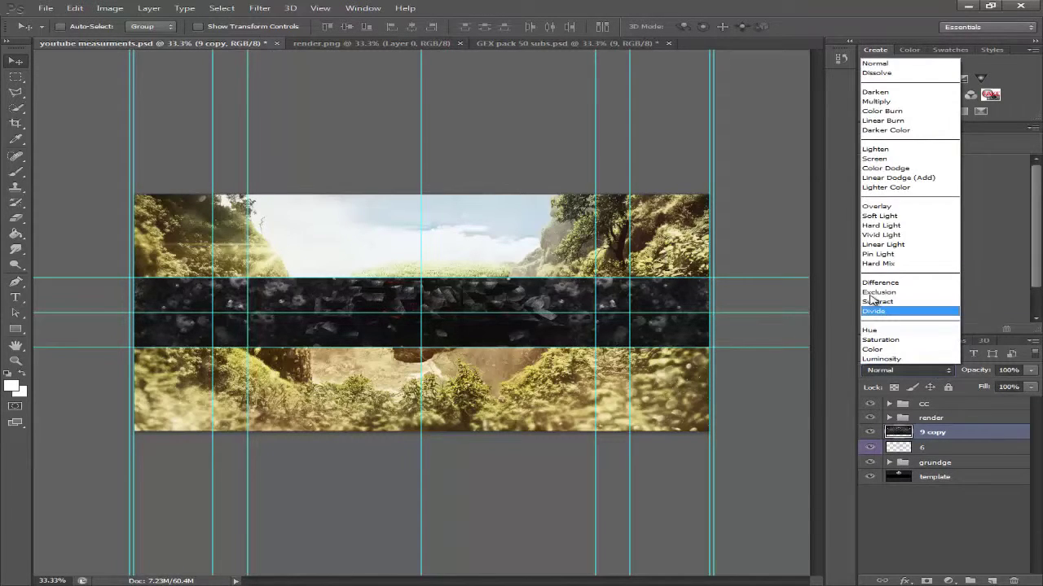
left_click(879, 293)
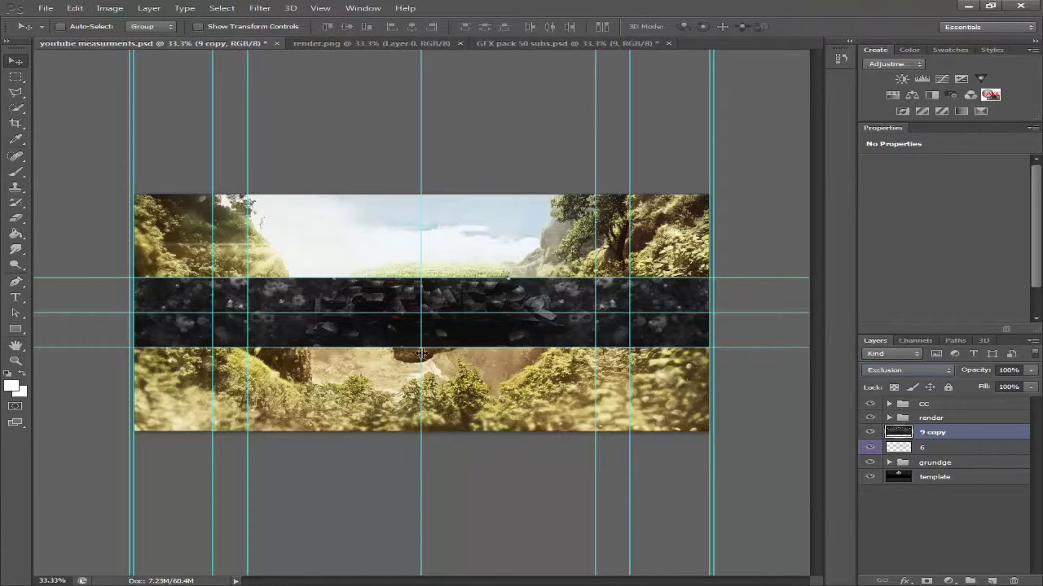
left_click(1031, 370)
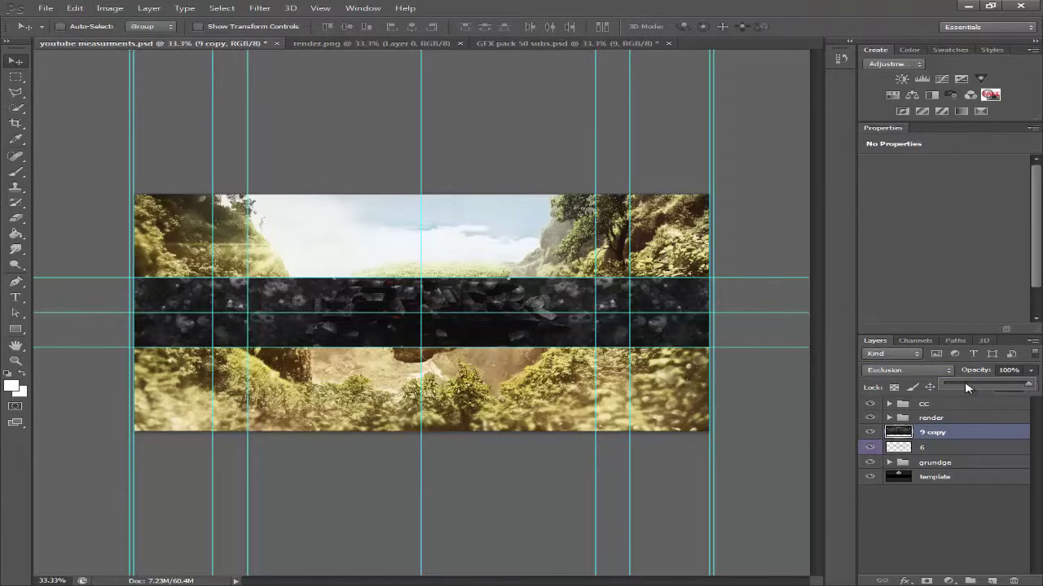
left_click_drag(966, 387, 963, 387)
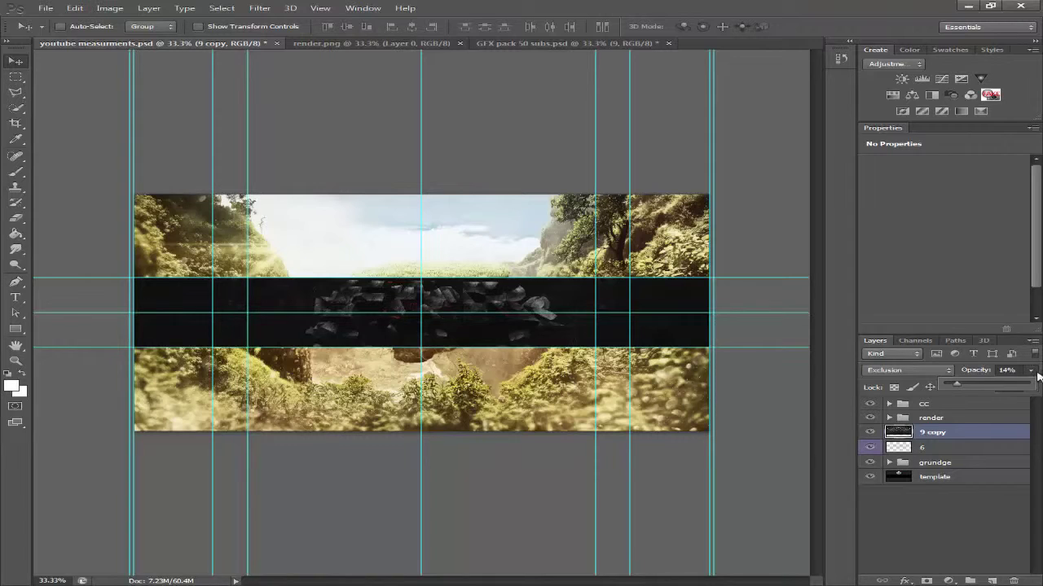
left_click_drag(961, 387, 962, 387)
left_click(1027, 370)
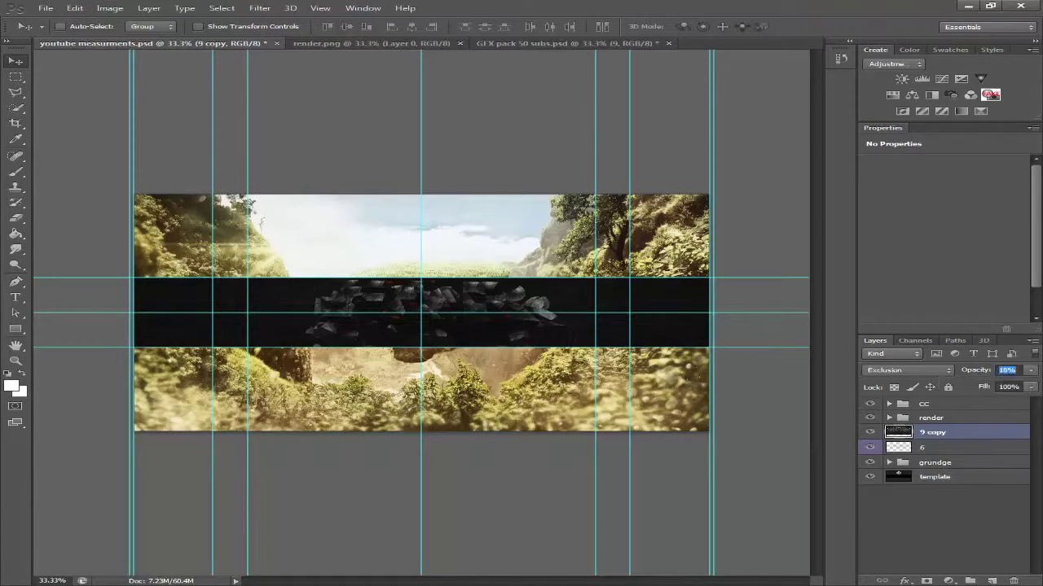
- Apply a Motion Blur with angle 0° and a distance of about 11 pixels to the merged layer, and switch to the Eraser tool
left_click(259, 8)
mouse_move(316, 131)
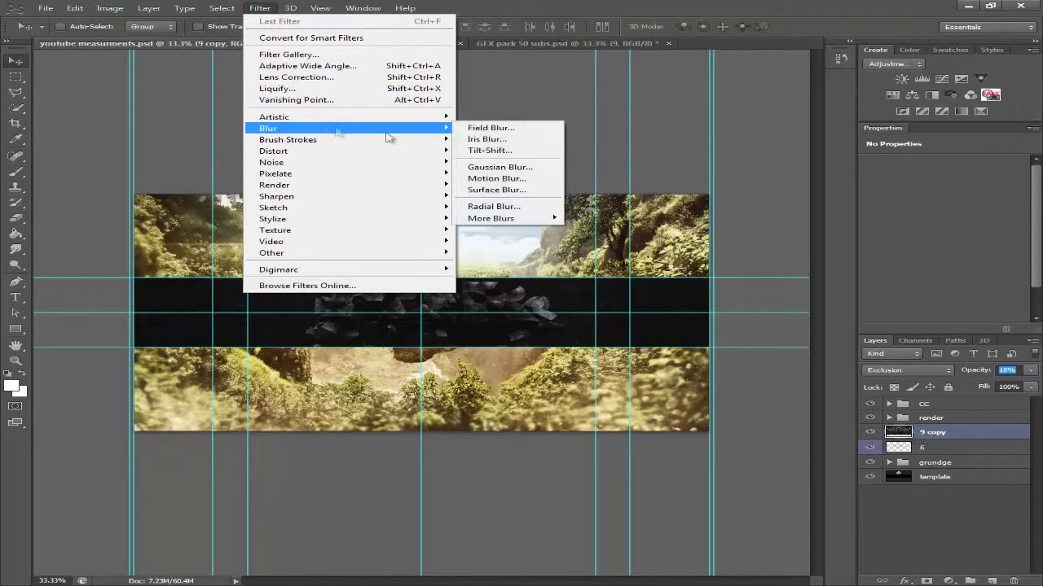
left_click(525, 176)
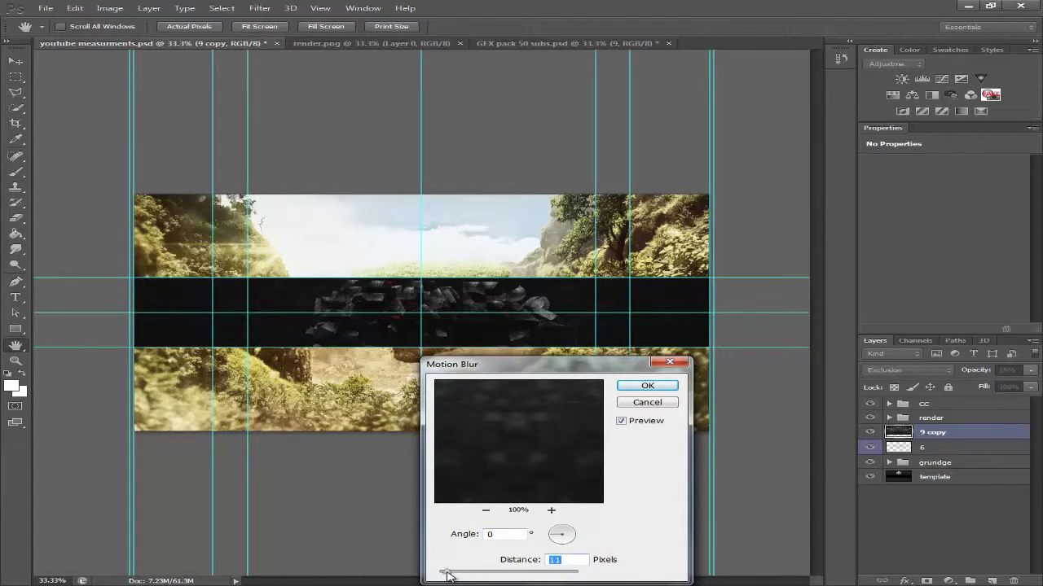
left_click(644, 384)
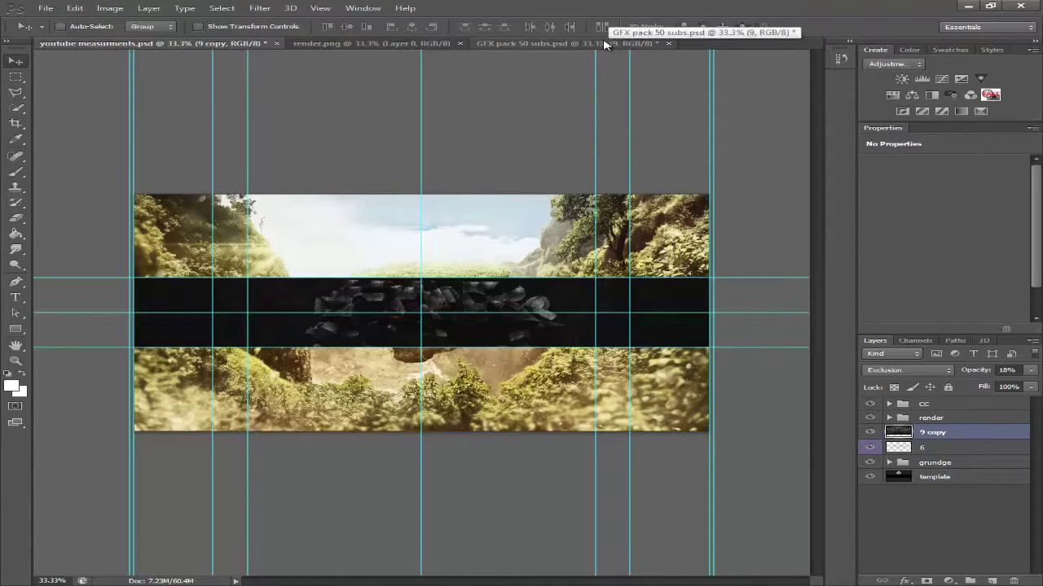
left_click(15, 217)
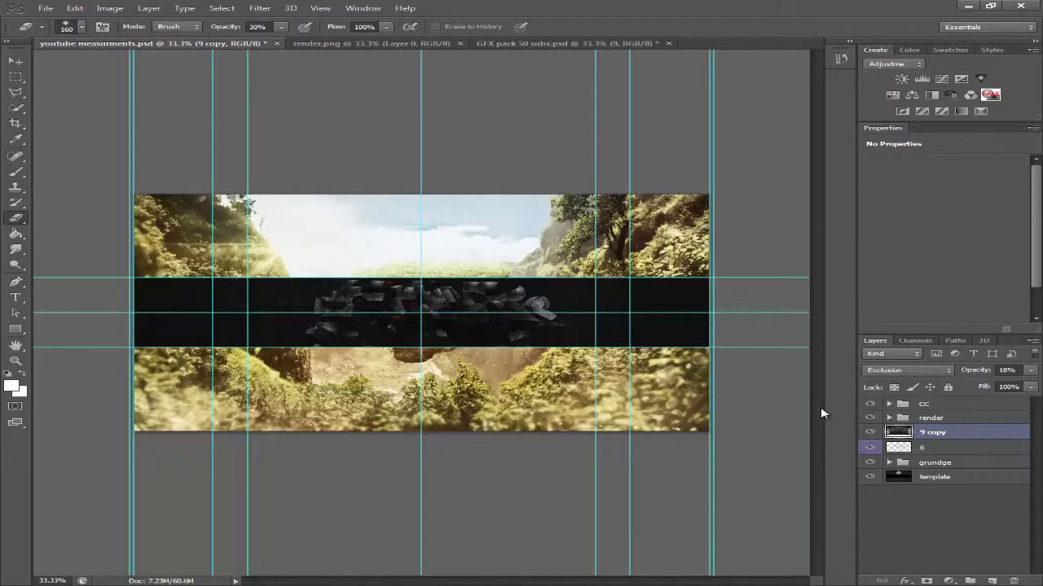
- Expand the render group and add a new empty layer directly above its Texture layer
left_click(889, 418)
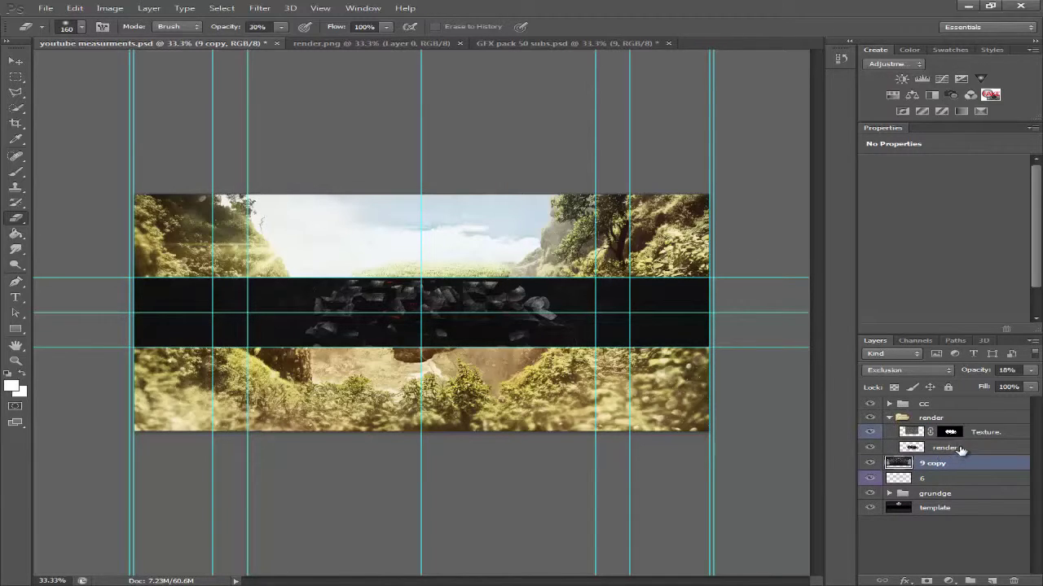
left_click(989, 448)
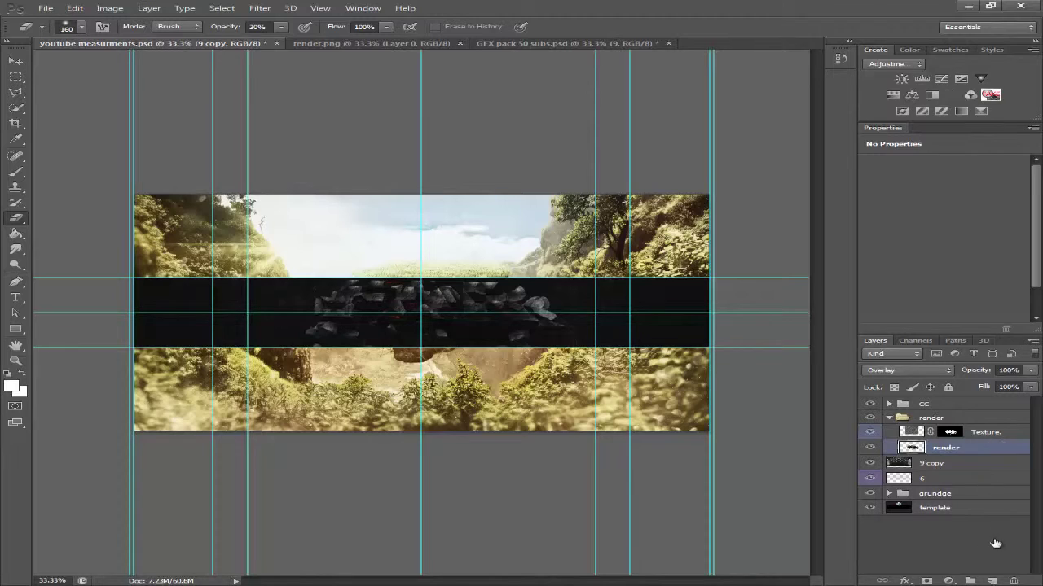
key("alt+]")
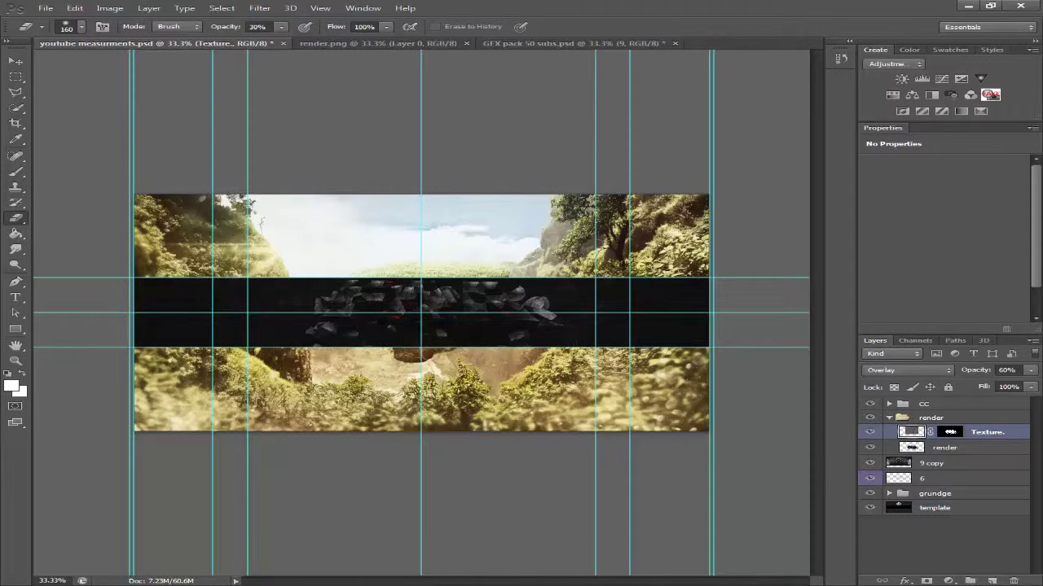
left_click(992, 582)
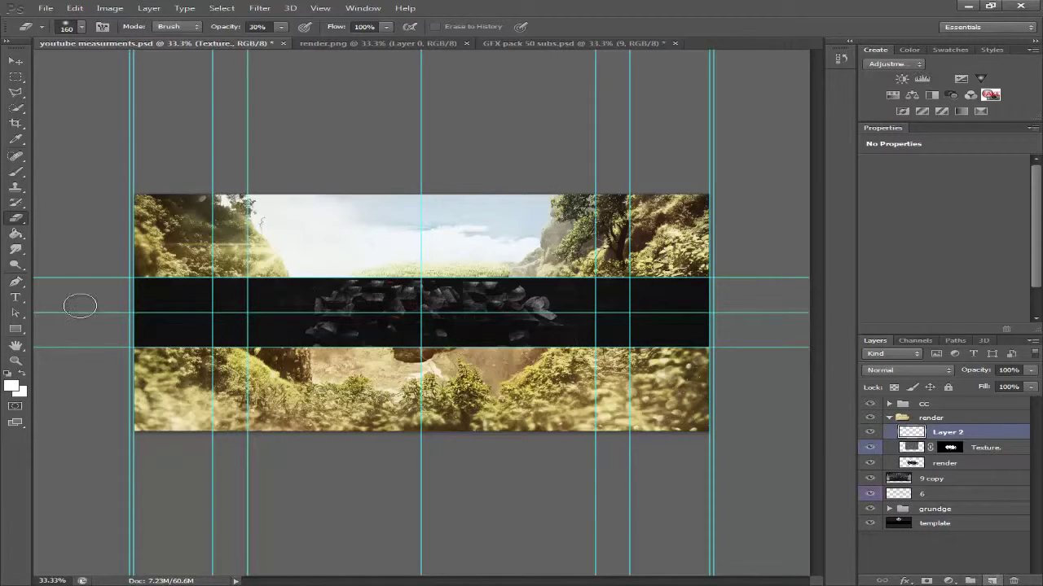
- Set up a soft round Brush with 0% hardness and a size of 75 px
left_click(16, 172)
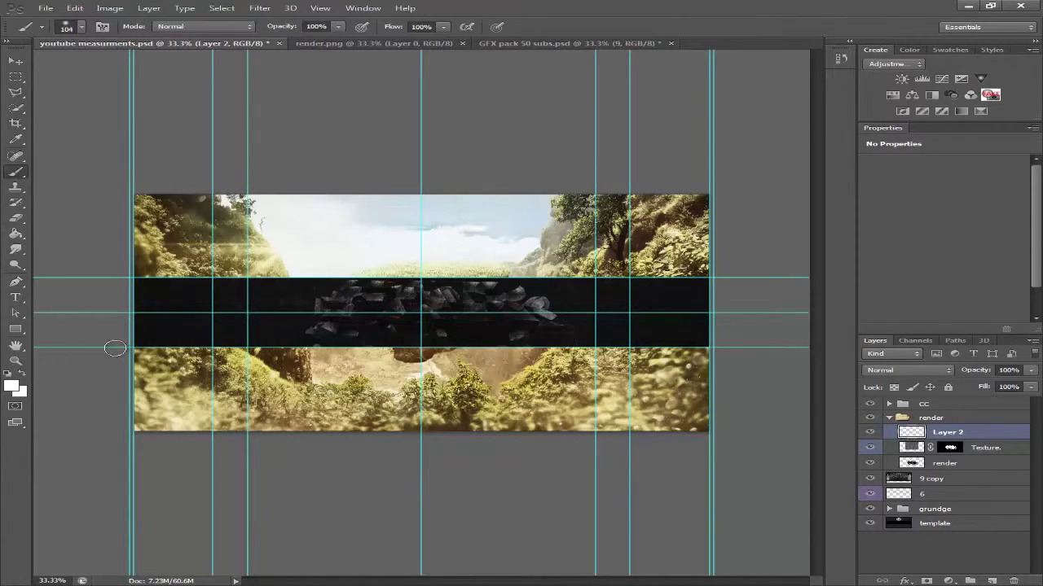
left_click(82, 29)
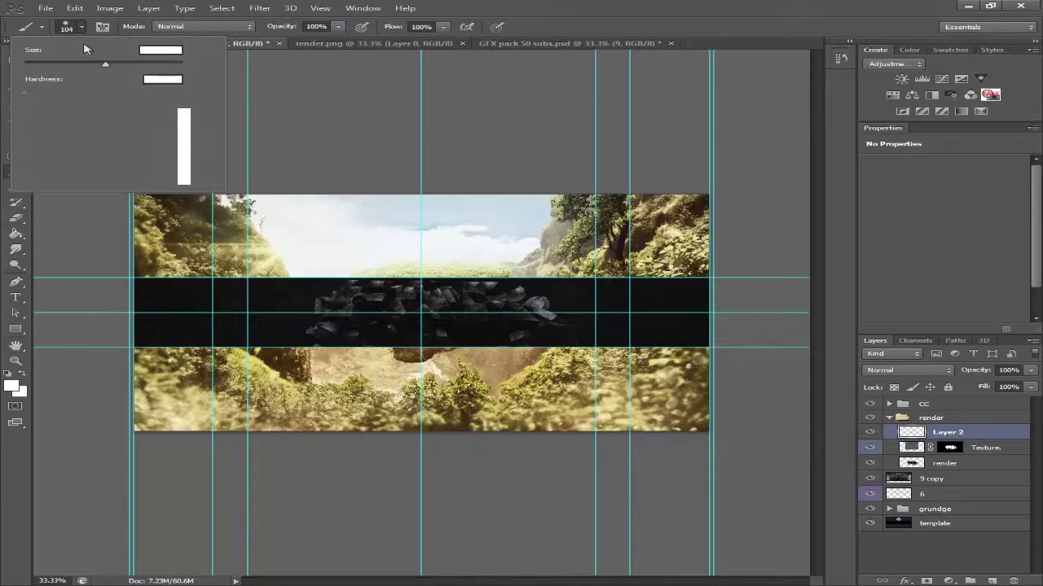
left_click(104, 67)
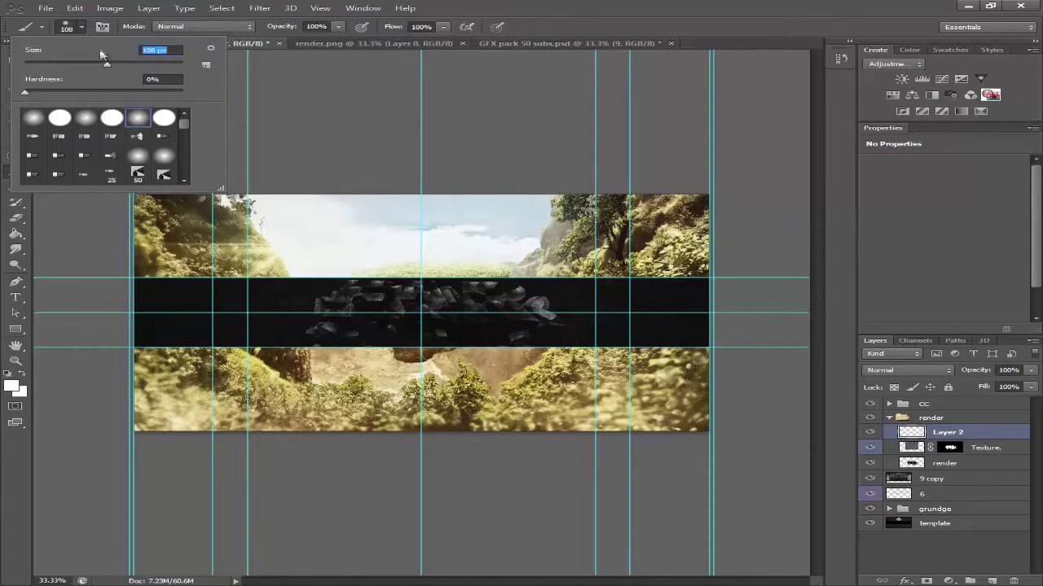
left_click(85, 30)
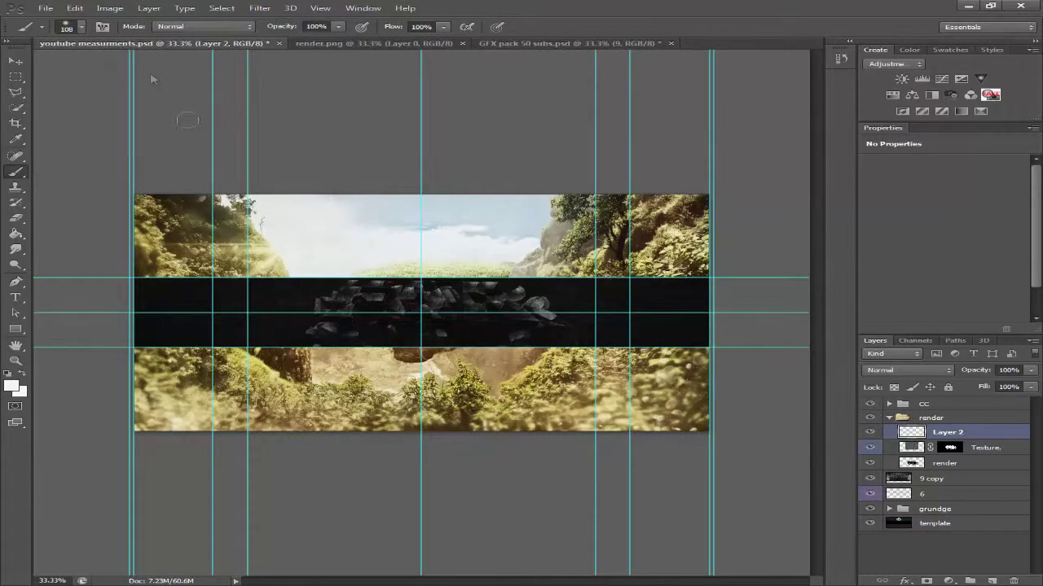
left_click(82, 30)
left_click_drag(104, 65, 98, 65)
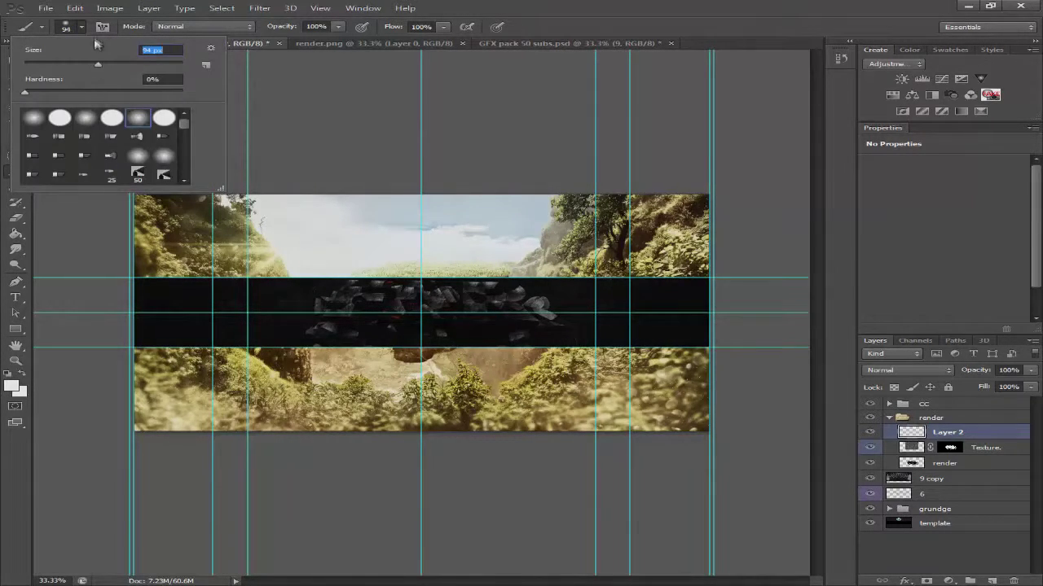
left_click(86, 29)
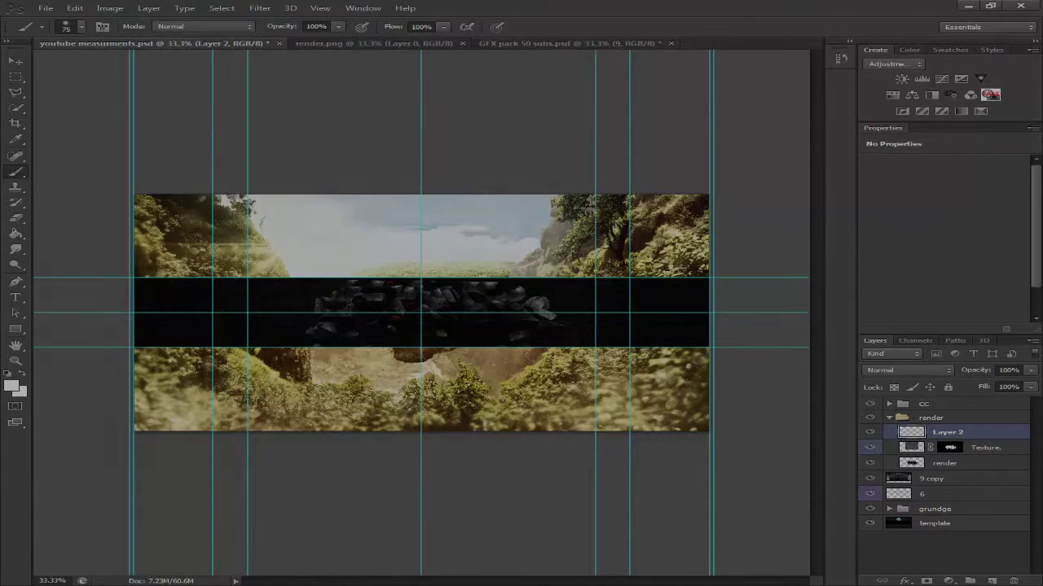
- Keep white as the foreground colour and set Layer 2's blend mode to Overlay
left_click(12, 386)
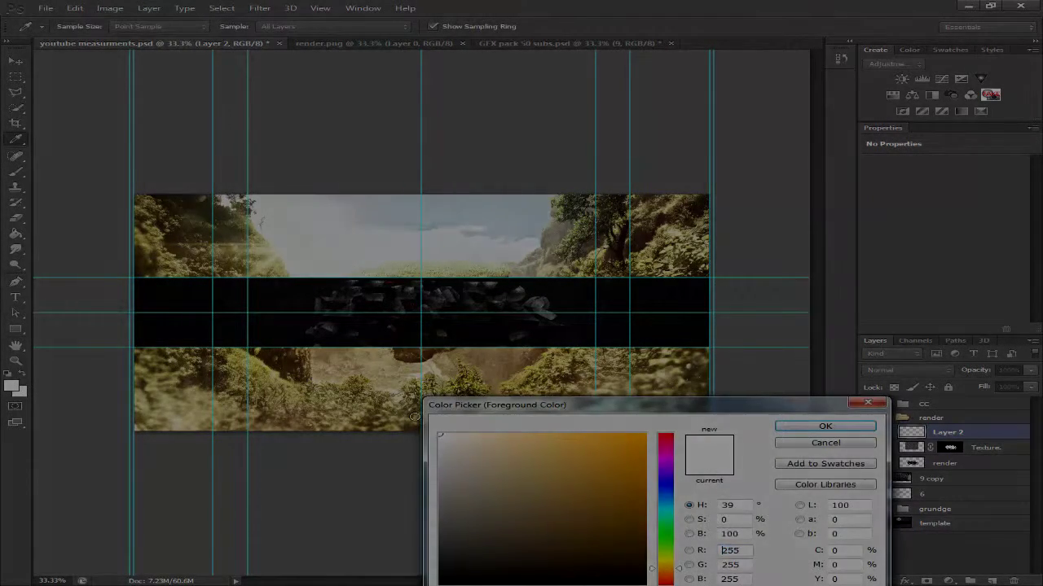
left_click(825, 426)
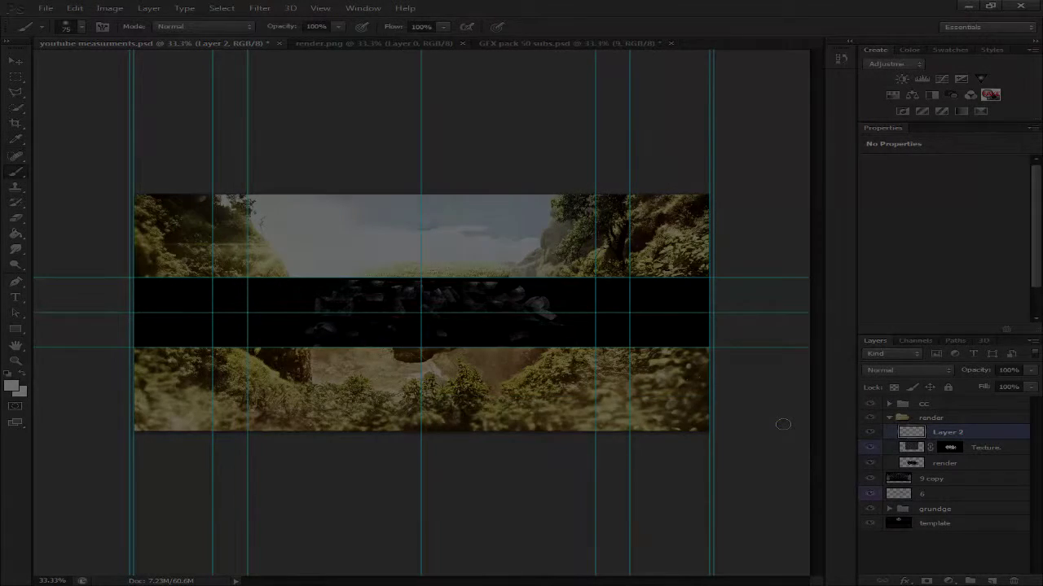
left_click(884, 370)
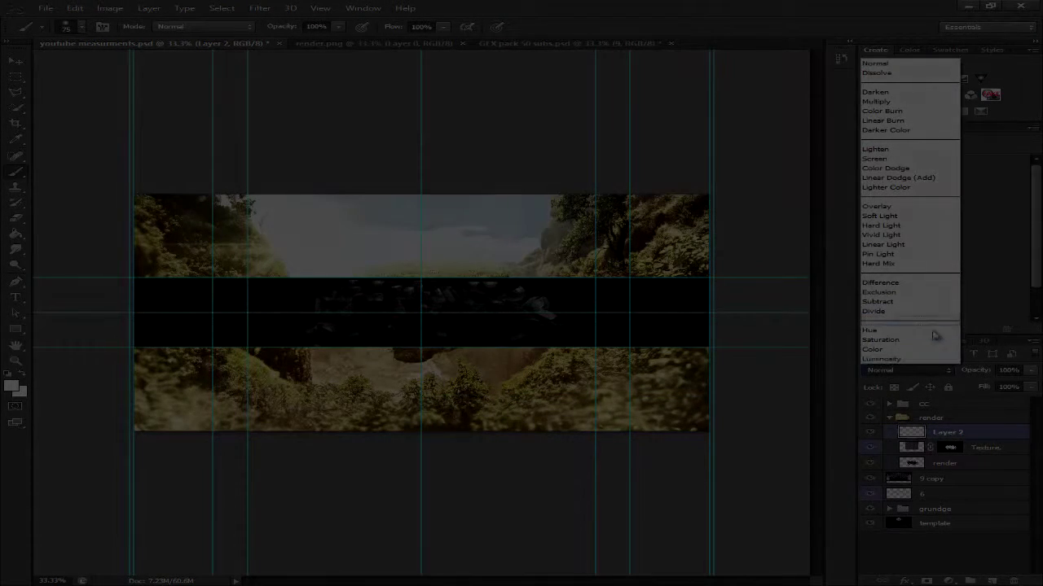
left_click(886, 208)
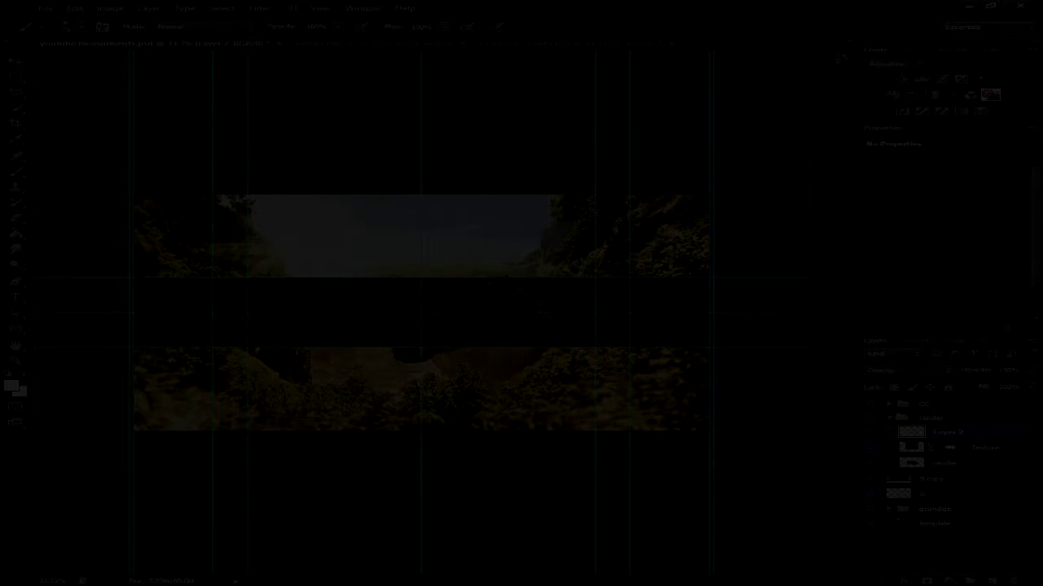